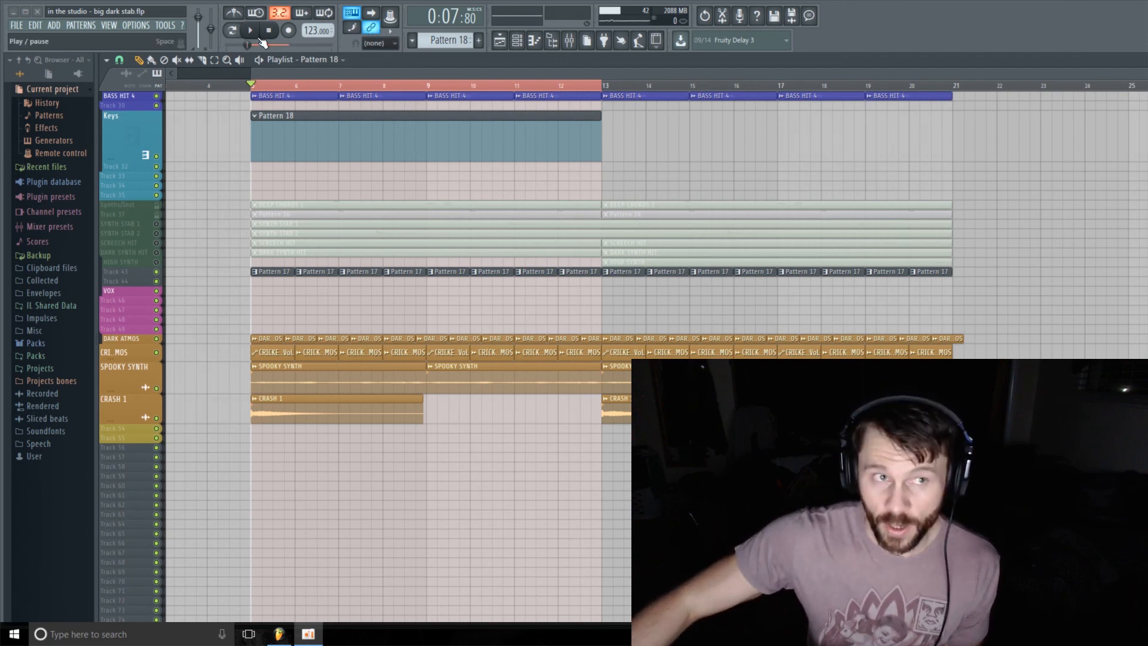
# Play the selected section of the playlist from bar 5 and stop it after a few bars
pyautogui.press('space')
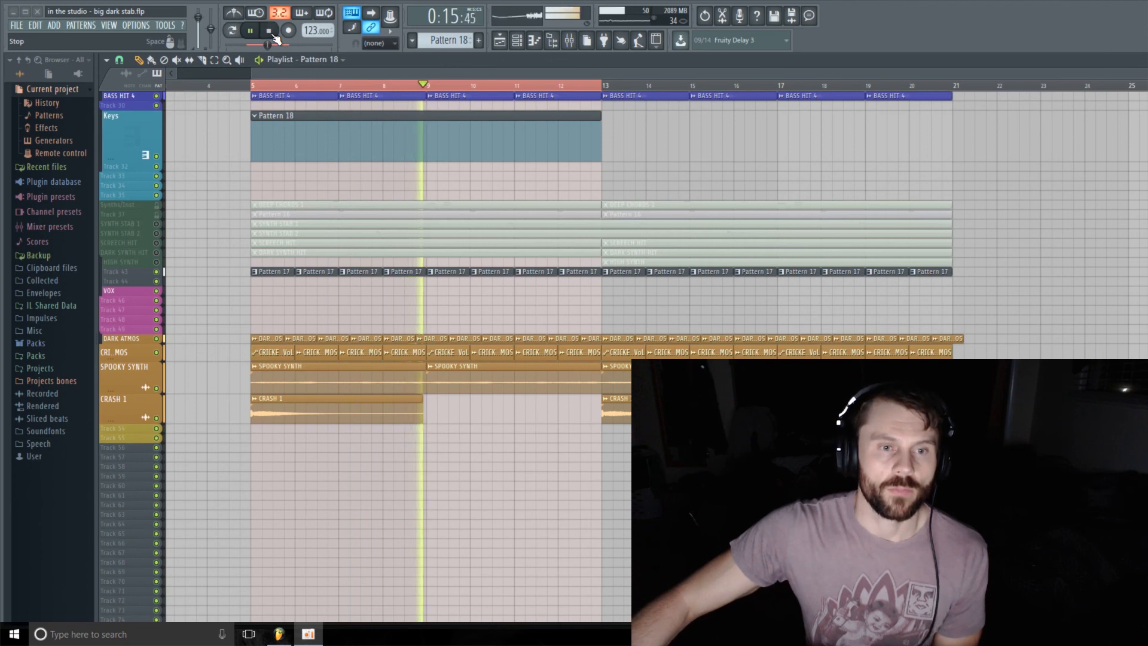
pyautogui.click(274, 36)
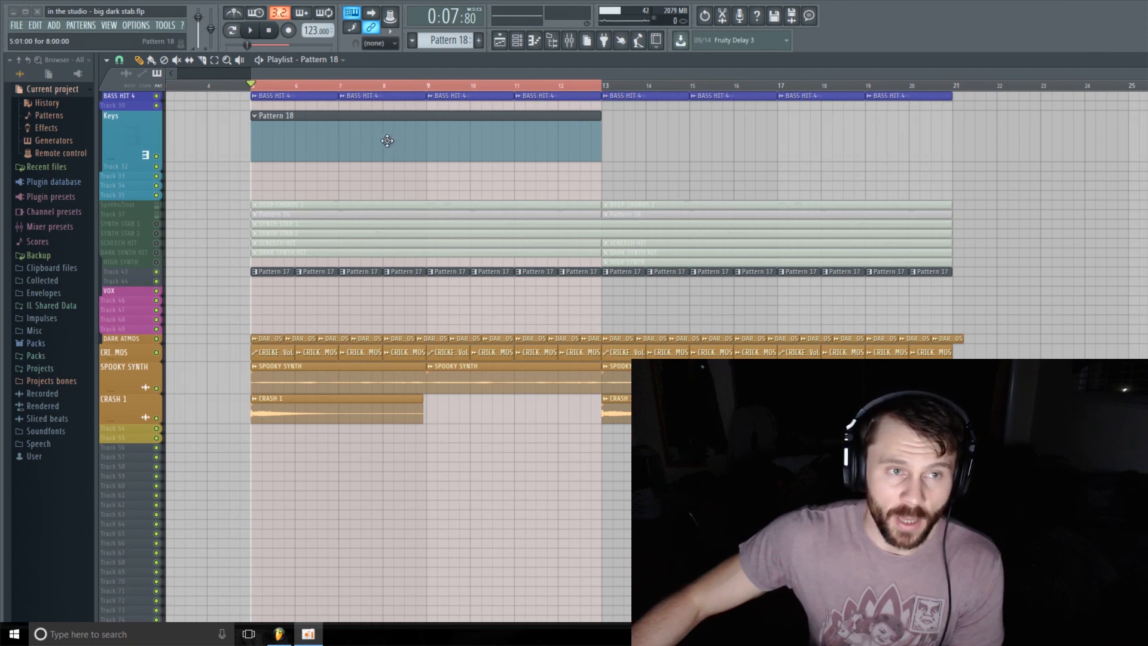
# Open the Massive channel's piano roll and place short A#3 and F4 notes at the start of bar 1
pyautogui.click(517, 40)
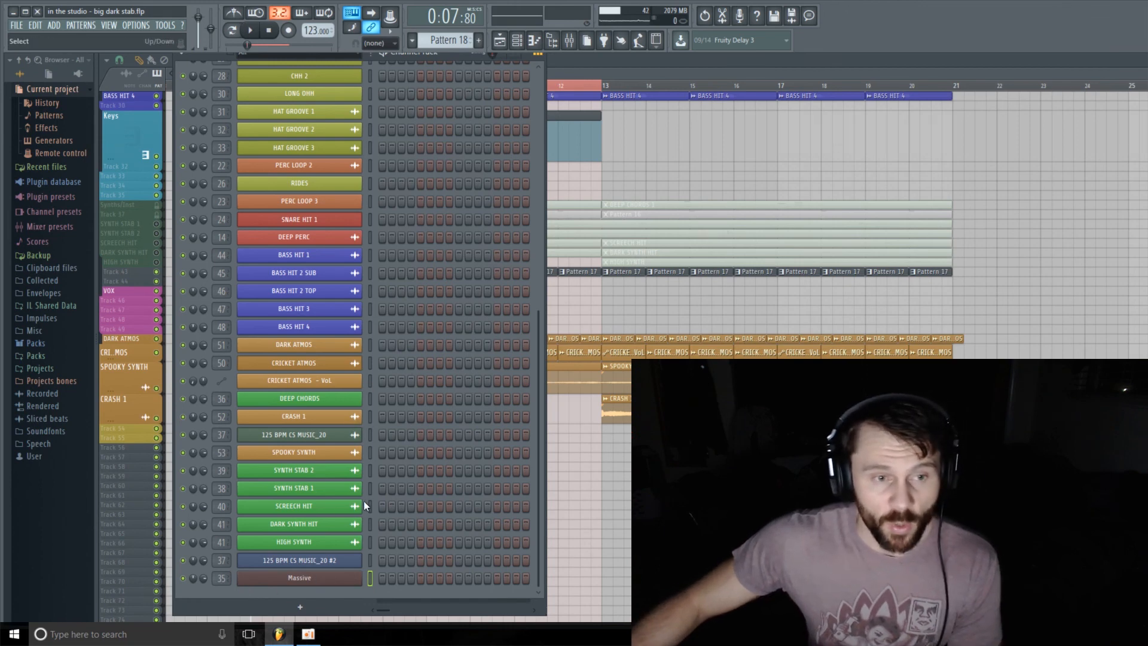
pyautogui.rightClick(359, 578)
pyautogui.click(387, 473)
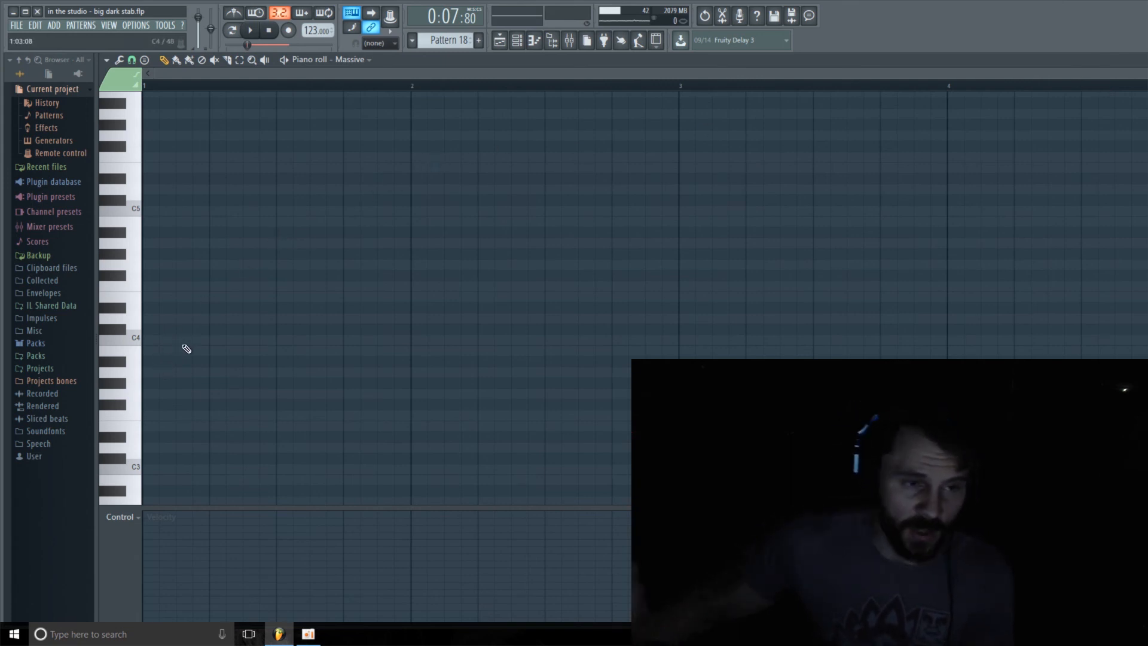
pyautogui.click(152, 362)
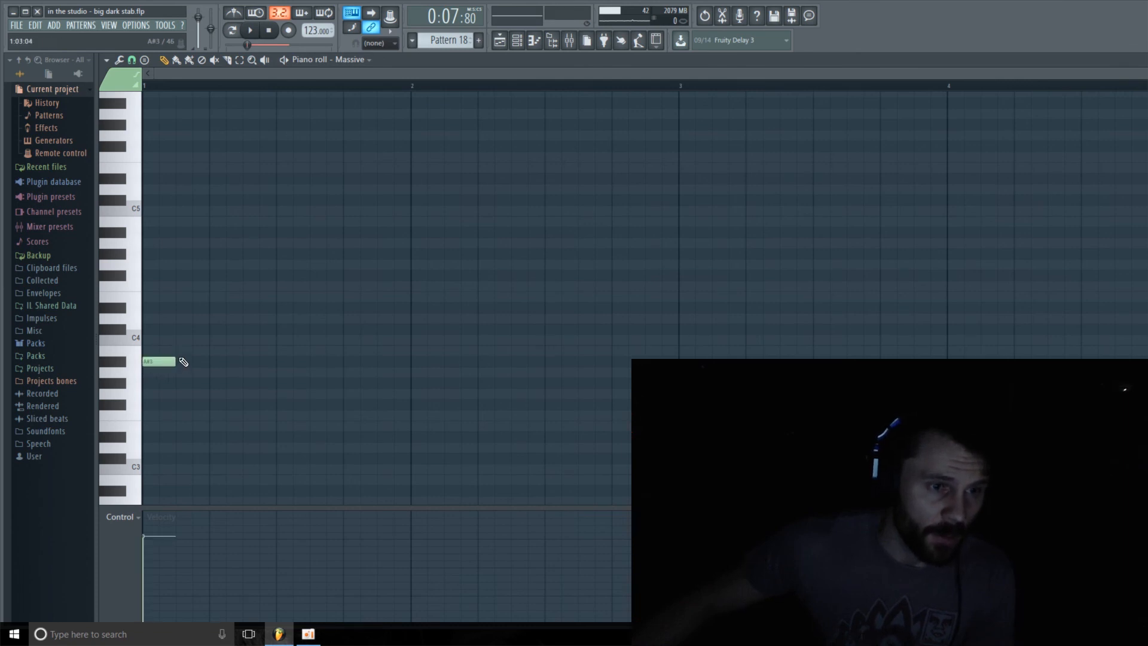
pyautogui.click(151, 286)
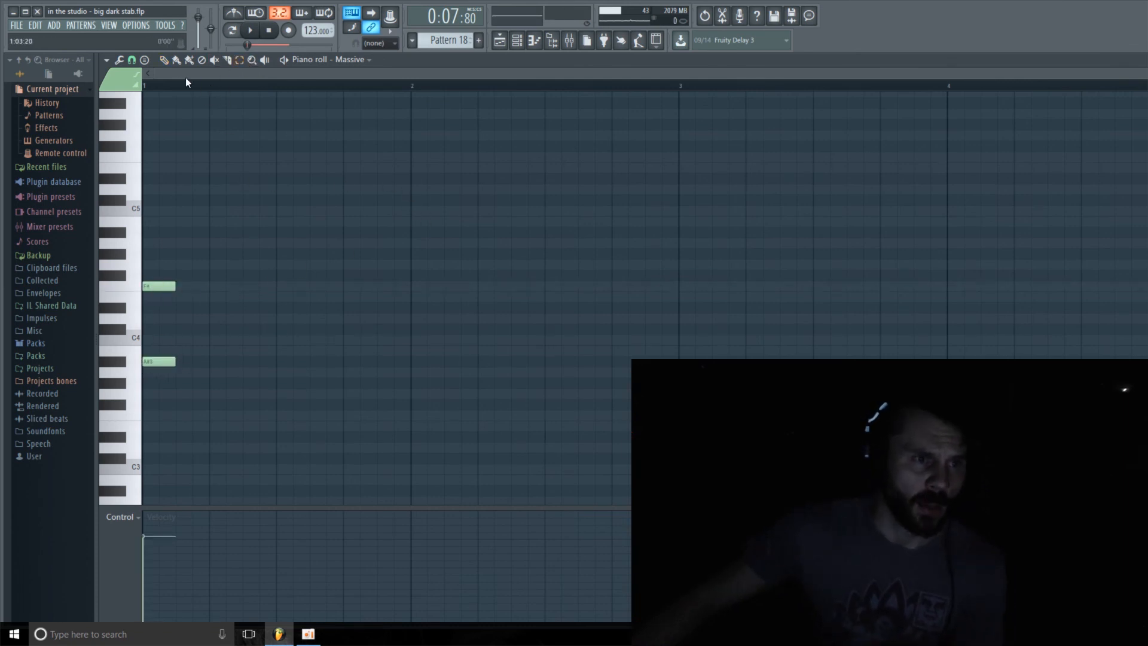
# Repeat the two-note chord from bar 1 at the start of every bar through bar 8, and return to the playlist
pyautogui.moveTo(149, 91); pyautogui.dragTo(405, 115)
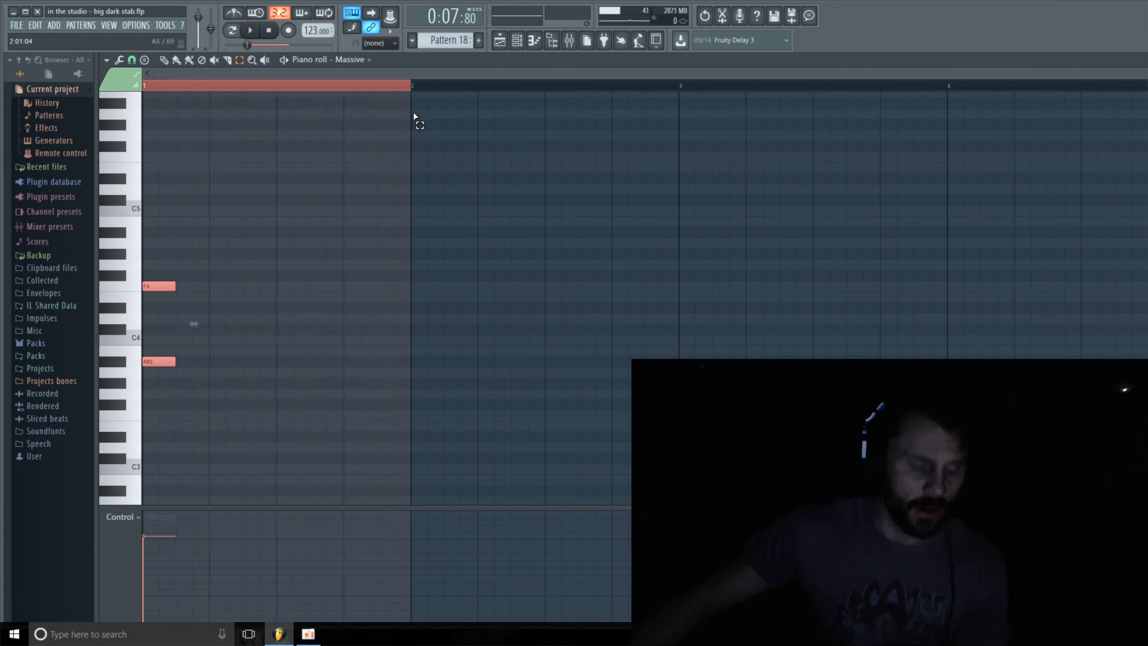
pyautogui.hotkey('ctrl', 'b')
pyautogui.hotkey('ctrl', 'b')
pyautogui.hotkey('ctrl', 'b')
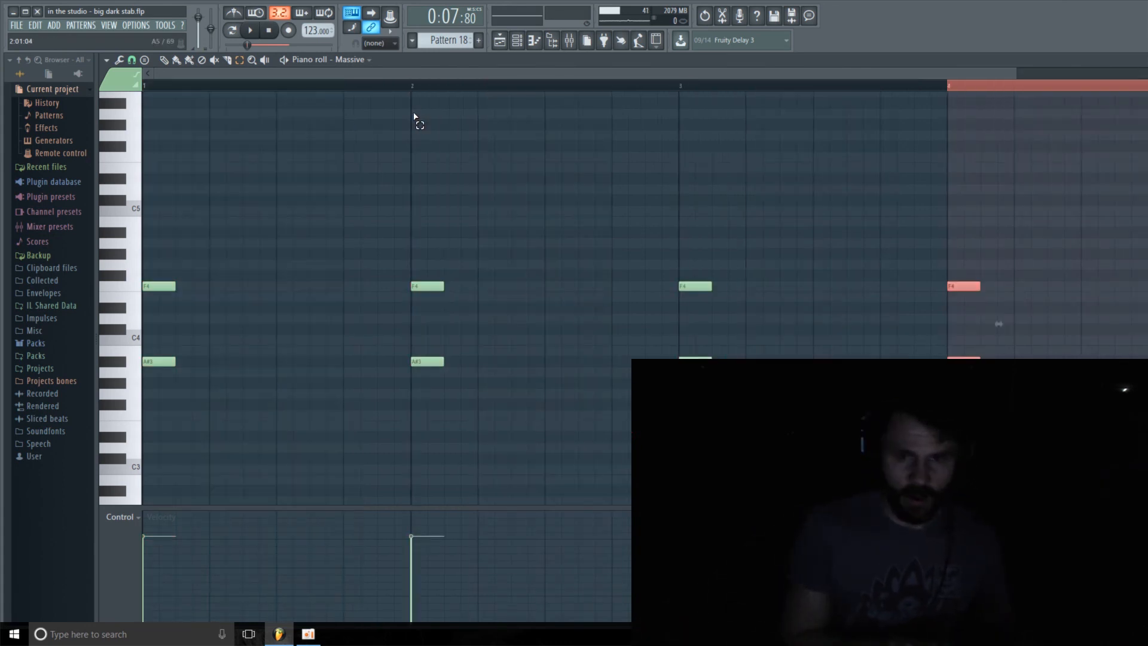
pyautogui.hotkey('ctrl', 'd')
pyautogui.hscroll(5, 415, 116)
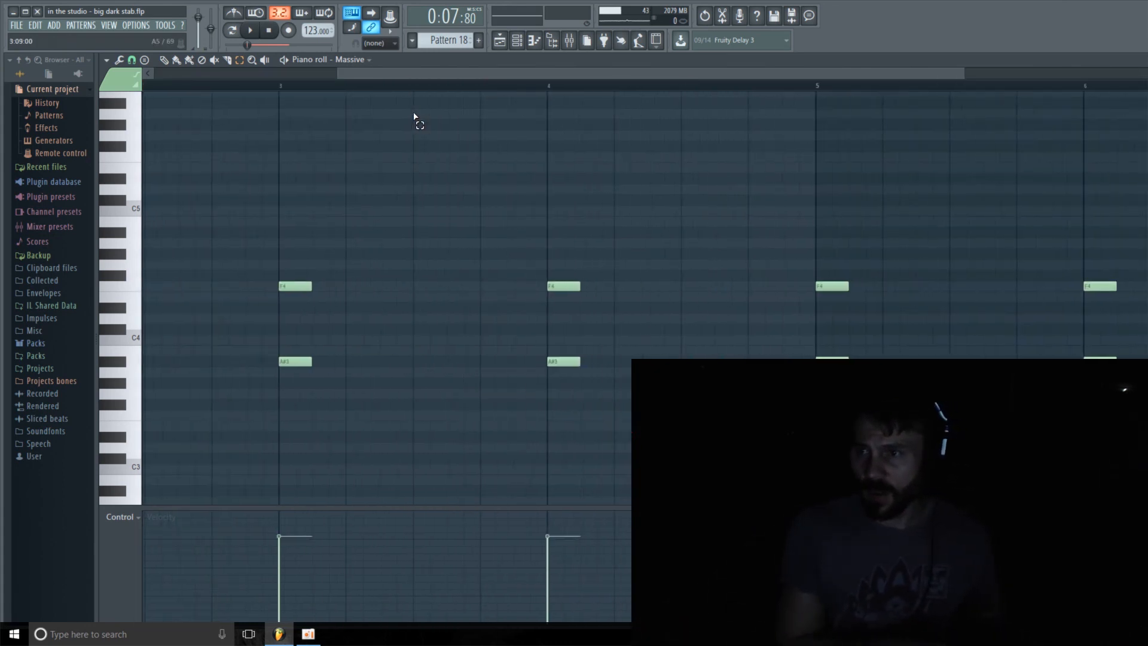
pyautogui.click(517, 41)
pyautogui.click(499, 40)
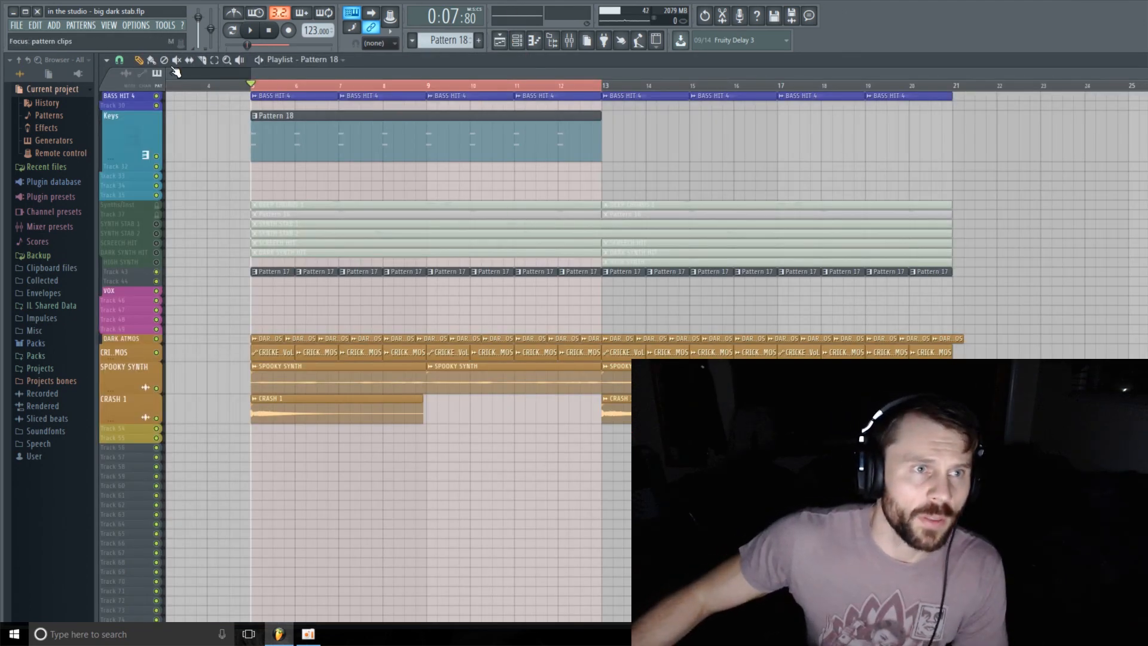
# Open the Massive synth from the channel rack and reposition its window
pyautogui.press('F6')
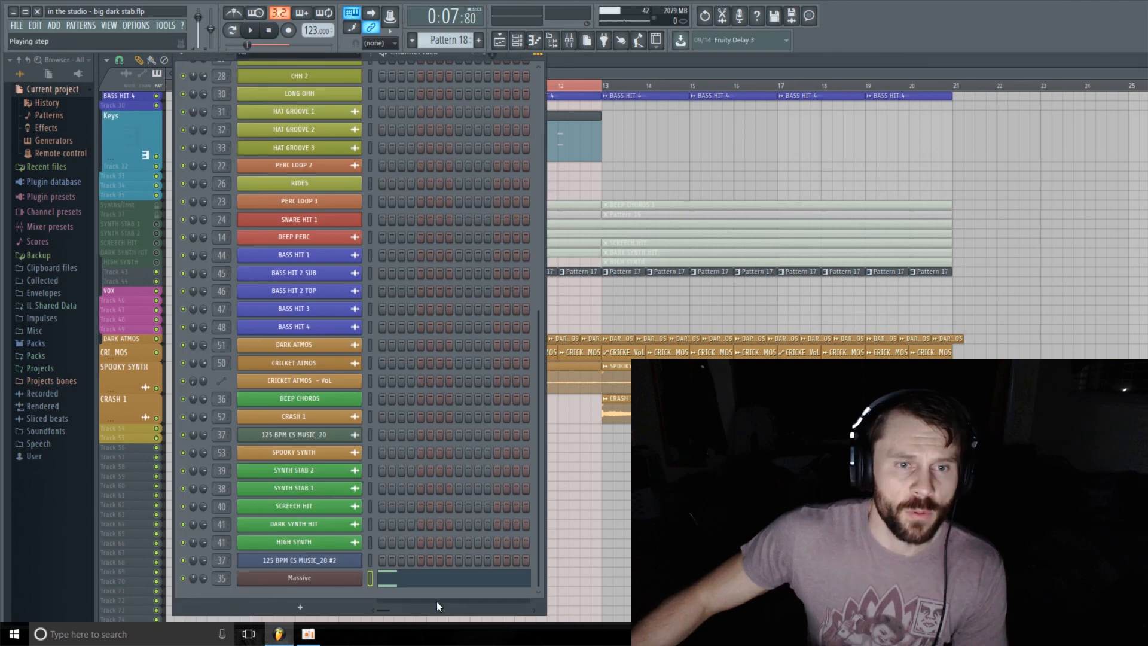
pyautogui.click(345, 582)
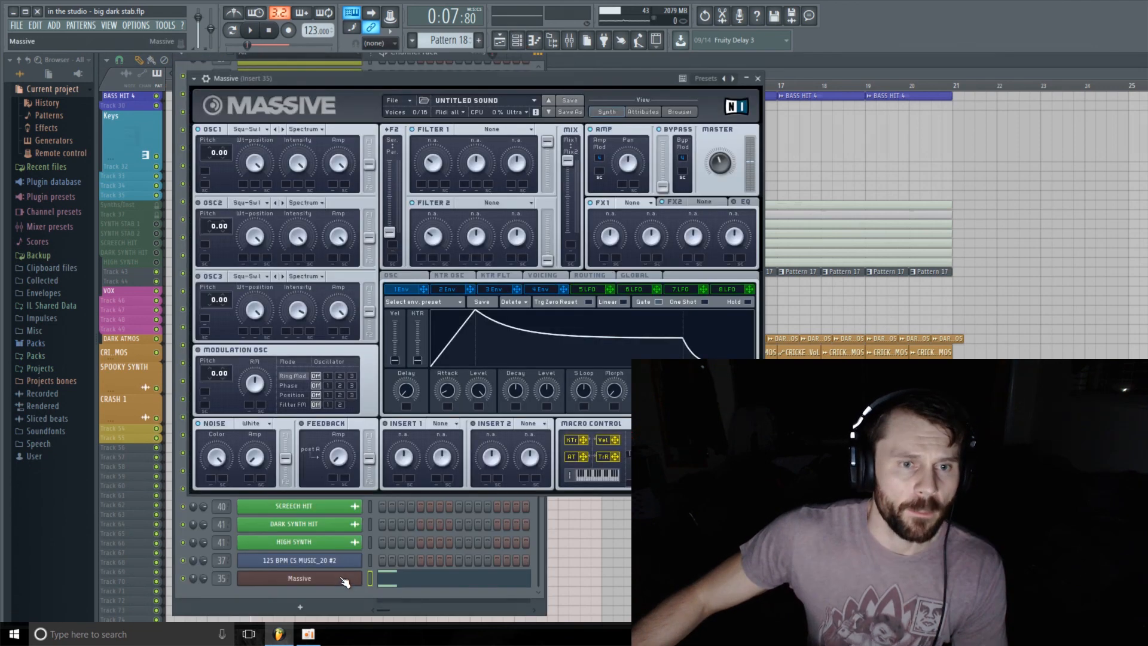
pyautogui.click(411, 100)
pyautogui.click(403, 100)
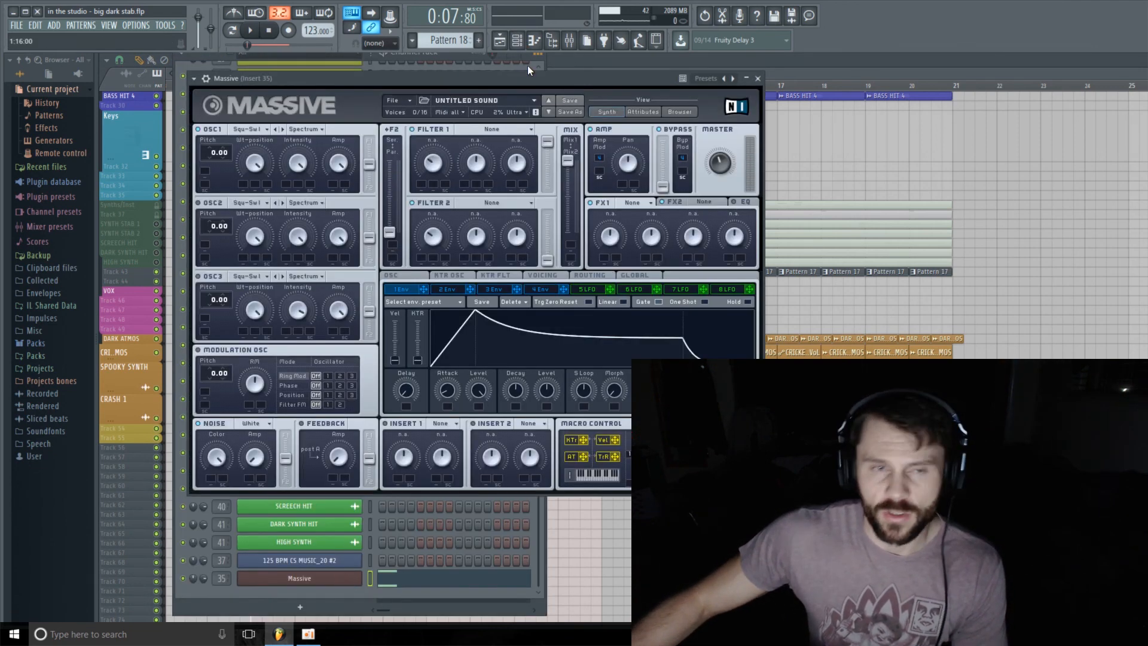
pyautogui.moveTo(450, 77)
pyautogui.mouseDown()
pyautogui.moveTo(495, 68)
pyautogui.moveTo(470, 72)
pyautogui.mouseUp()
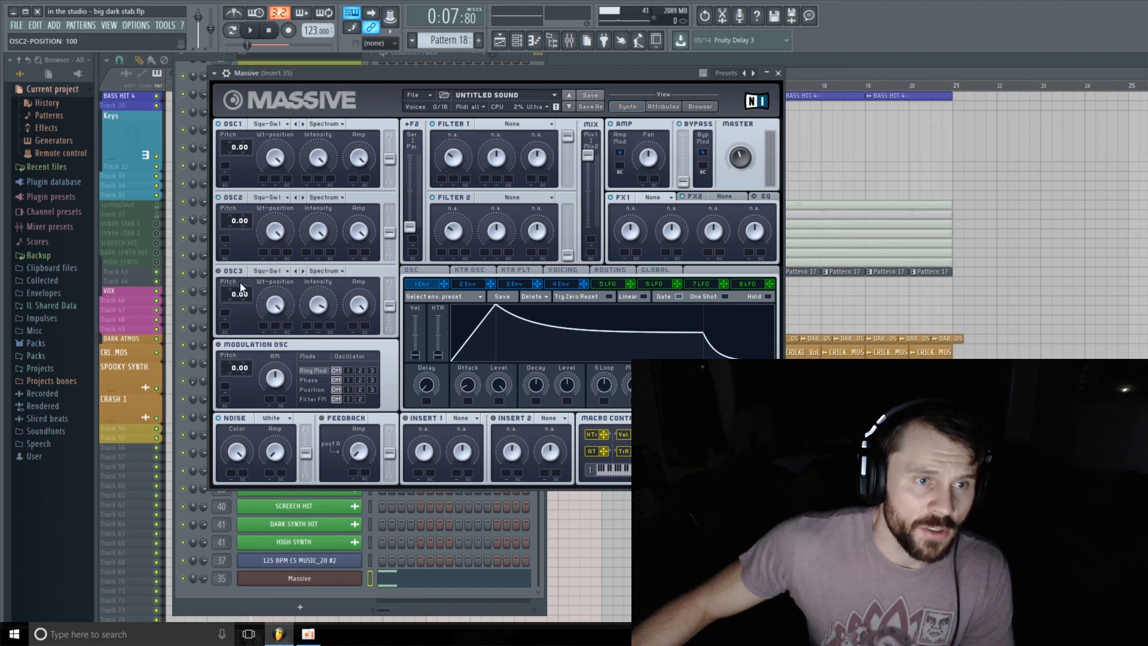
# Detune oscillator 2 to a pitch of 0.13 and oscillator 3 to -0.18
pyautogui.click(220, 271)
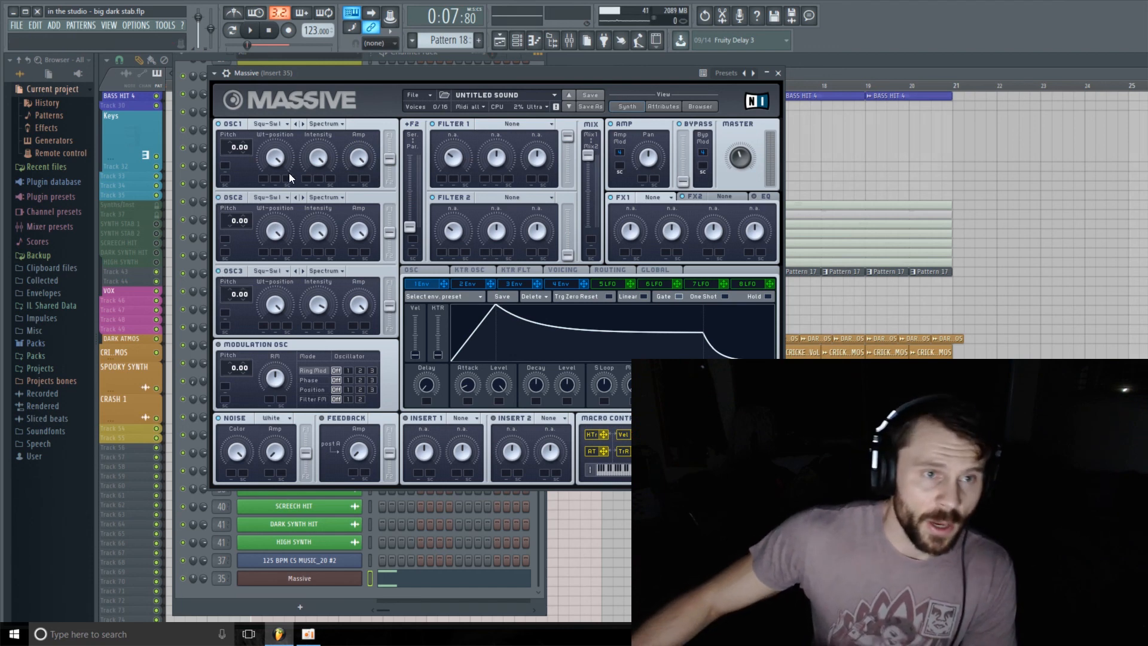
pyautogui.moveTo(251, 224); pyautogui.dragTo(249, 220)
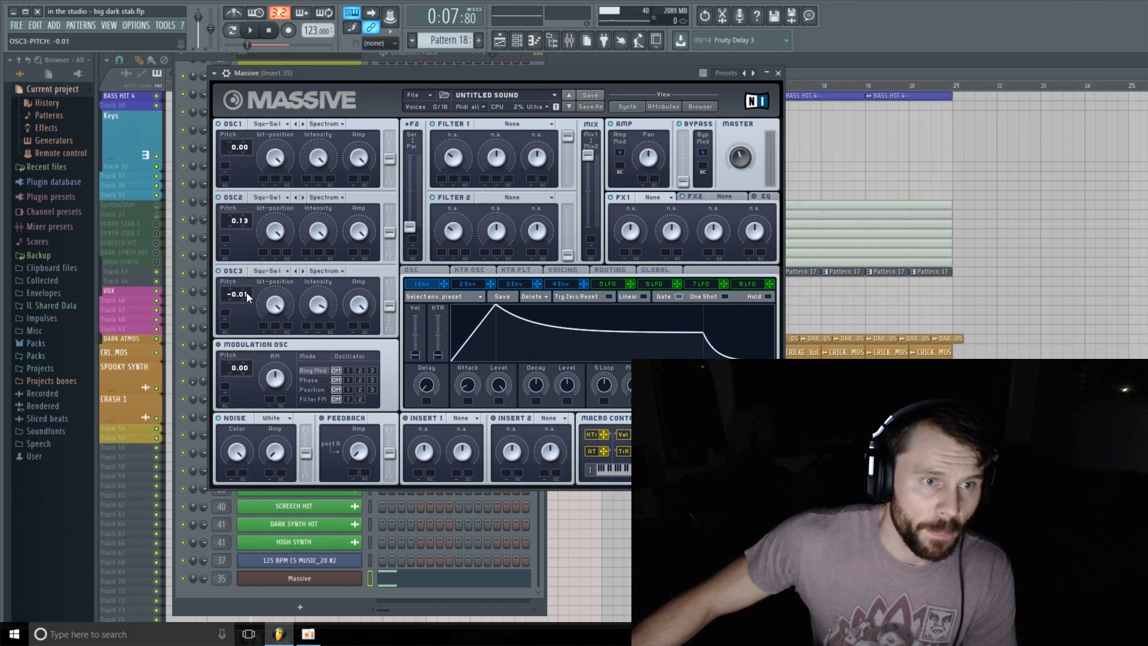
pyautogui.moveTo(247, 297)
pyautogui.mouseDown()
pyautogui.moveTo(244, 311)
pyautogui.moveTo(242, 293)
pyautogui.mouseUp()
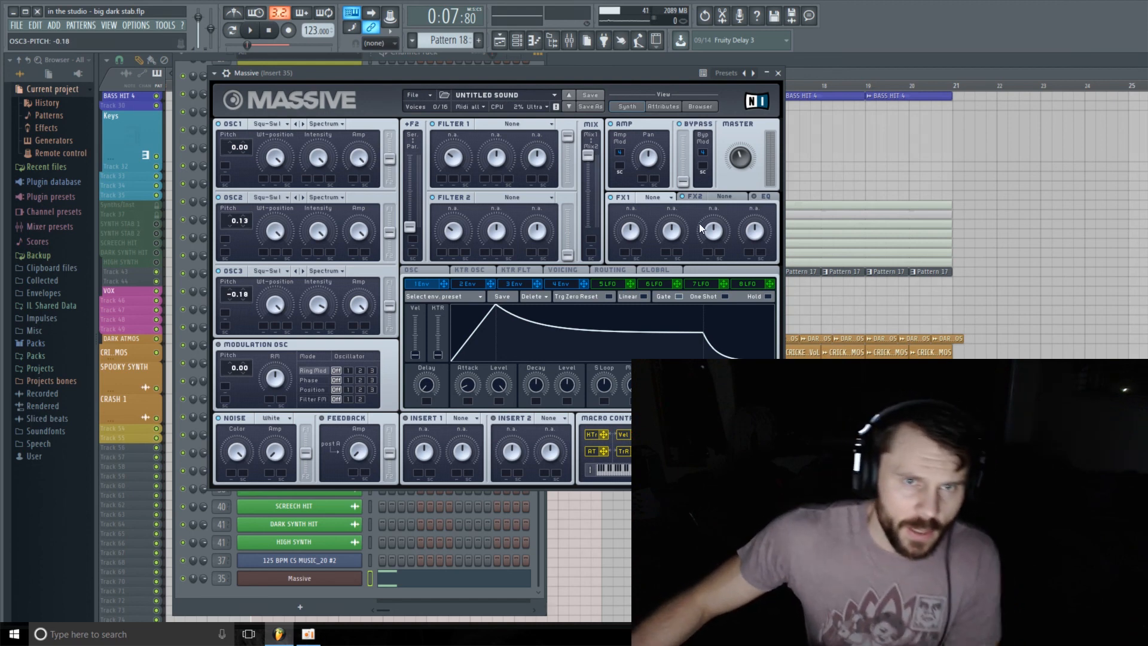
# Set Filter 1 to Lowpass 4, lower its resonance and set its cutoff to 49
pyautogui.click(550, 124)
pyautogui.click(503, 131)
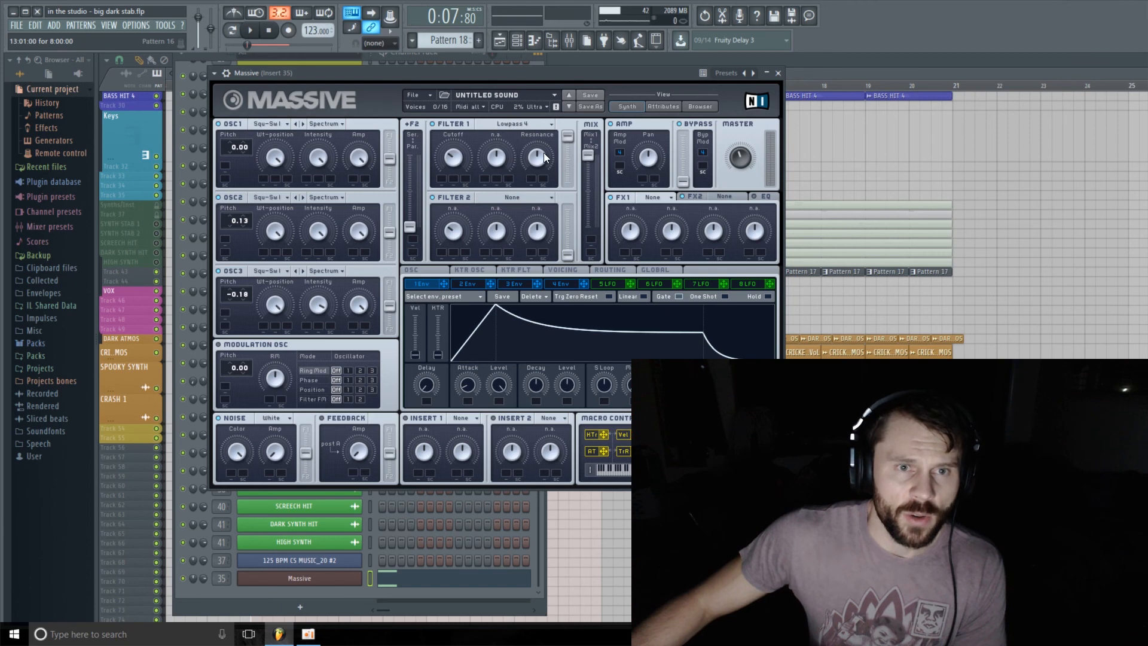
pyautogui.moveTo(544, 156); pyautogui.dragTo(523, 184)
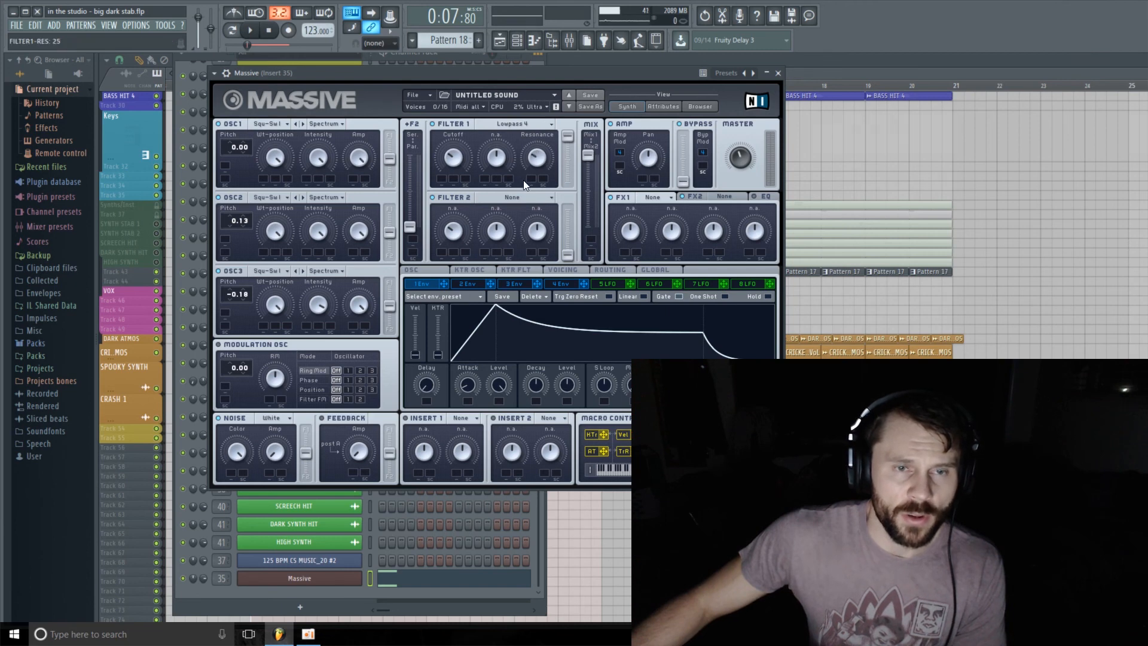
pyautogui.click(448, 164)
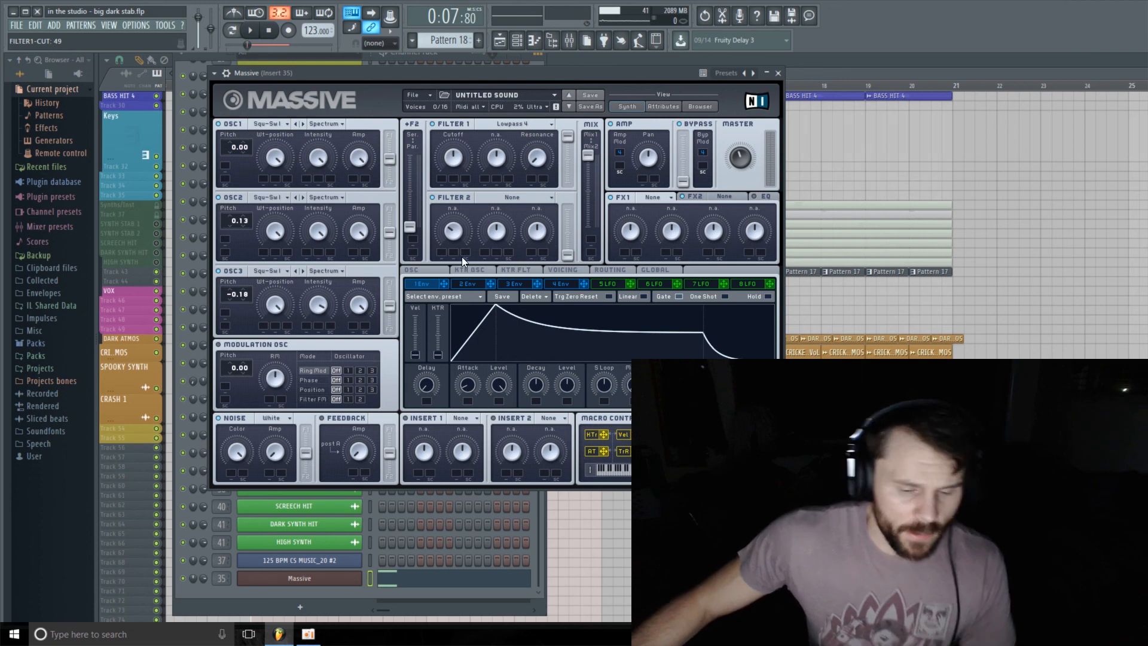
# With the loop playing, raise Filter 1's cutoff to 63 and mixer insert 35's level to about -11 dB
pyautogui.click(253, 31)
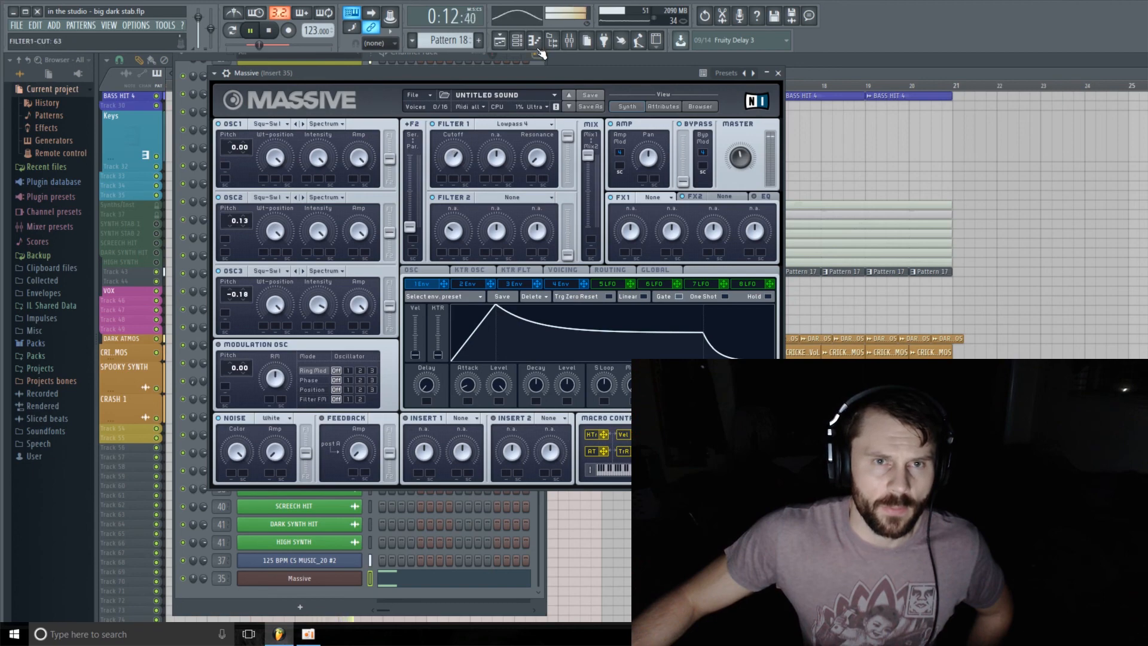
pyautogui.click(585, 44)
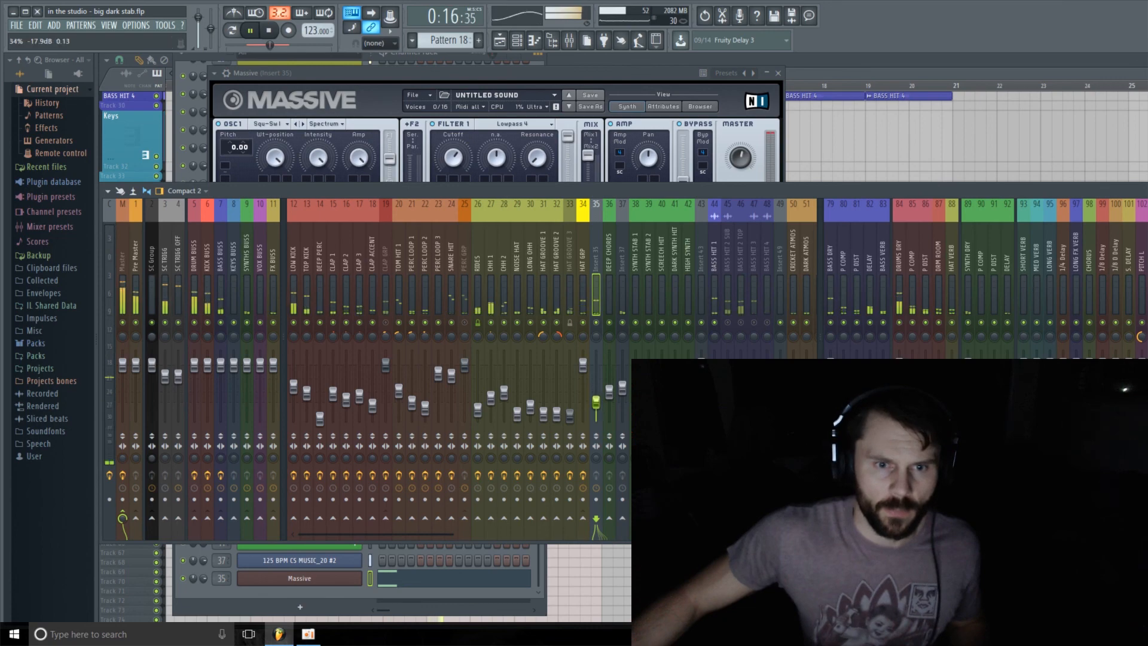
pyautogui.moveTo(597, 401); pyautogui.dragTo(596, 388)
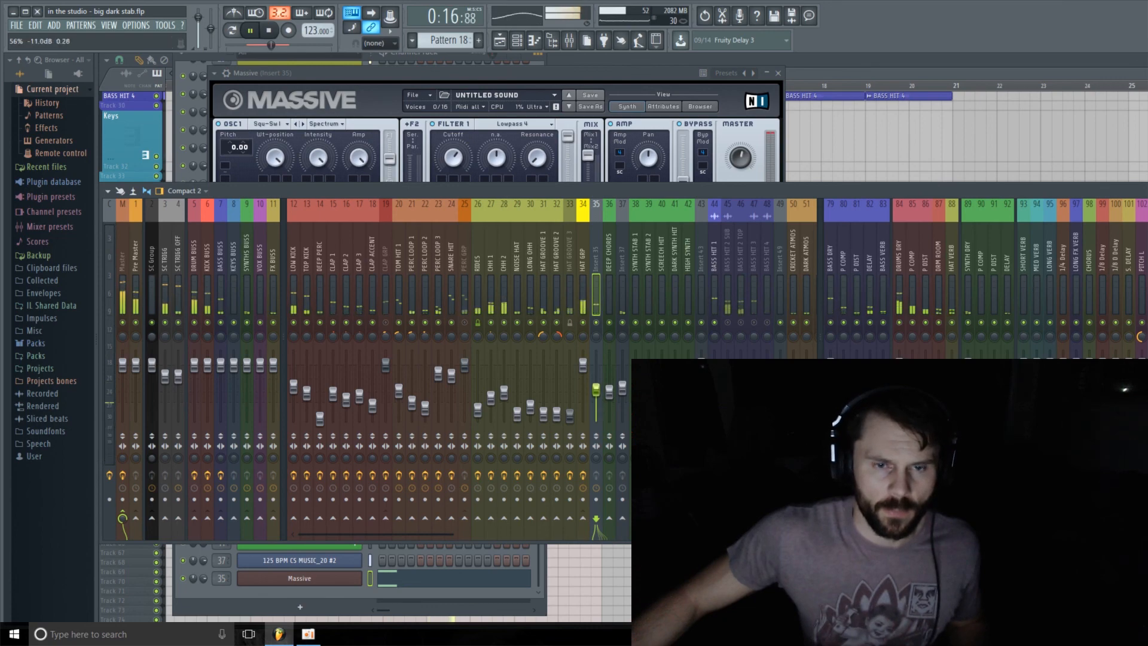
# Set Massive's master volume to 32, raise mixer insert 35's fader further and stop playback
pyautogui.click(746, 161)
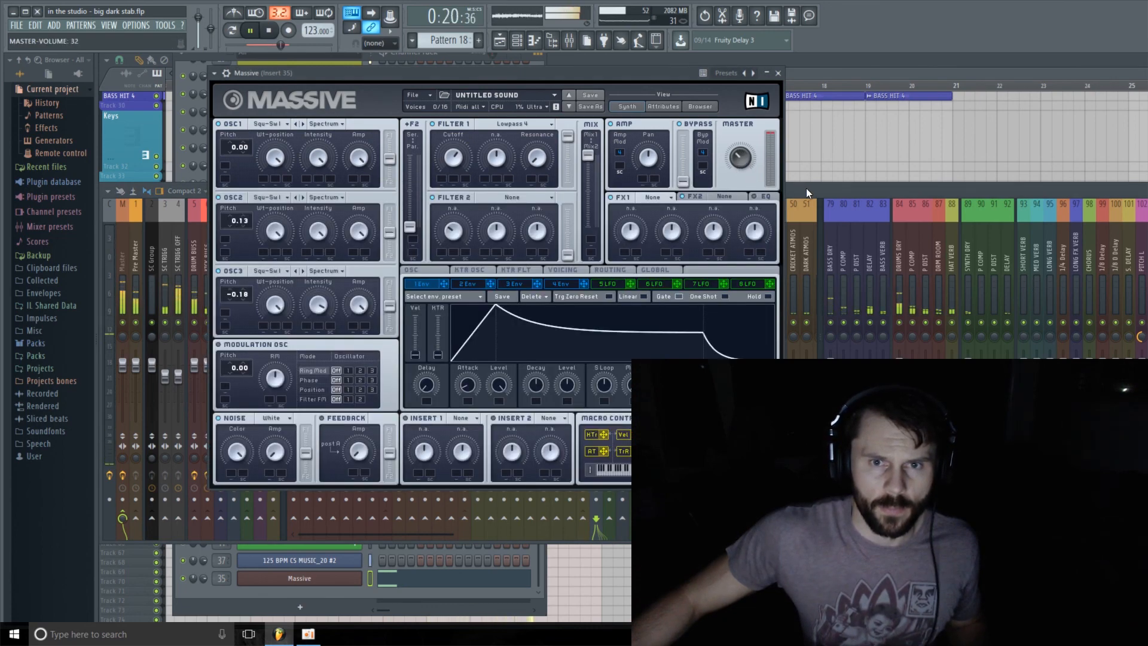
pyautogui.click(807, 188)
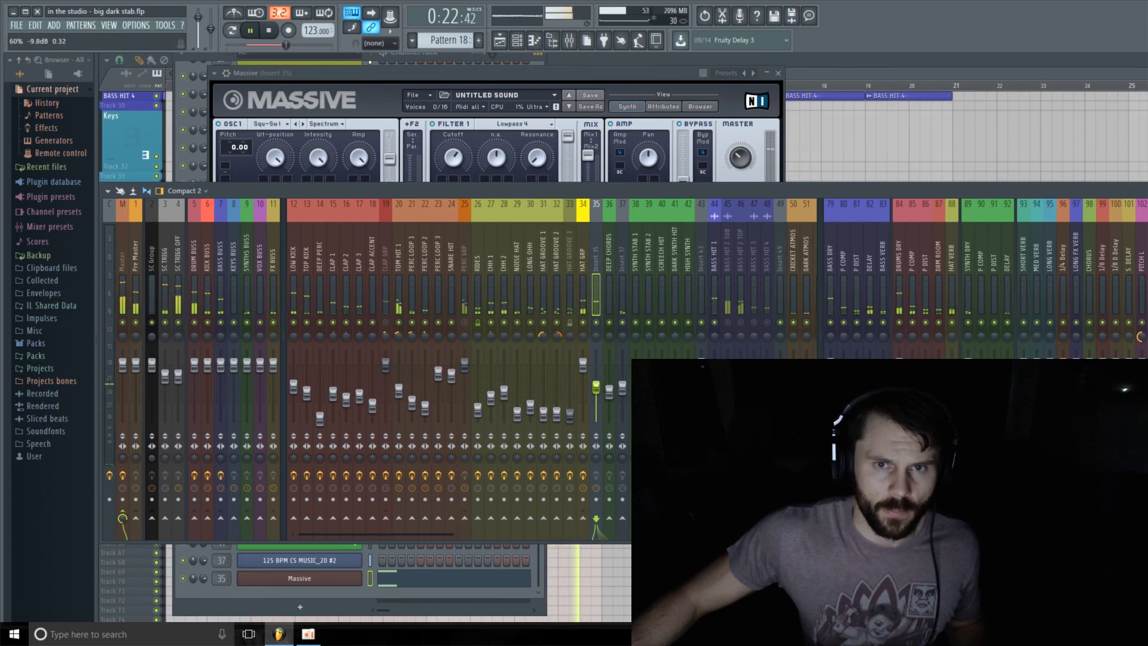
pyautogui.moveTo(596, 388); pyautogui.dragTo(597, 375)
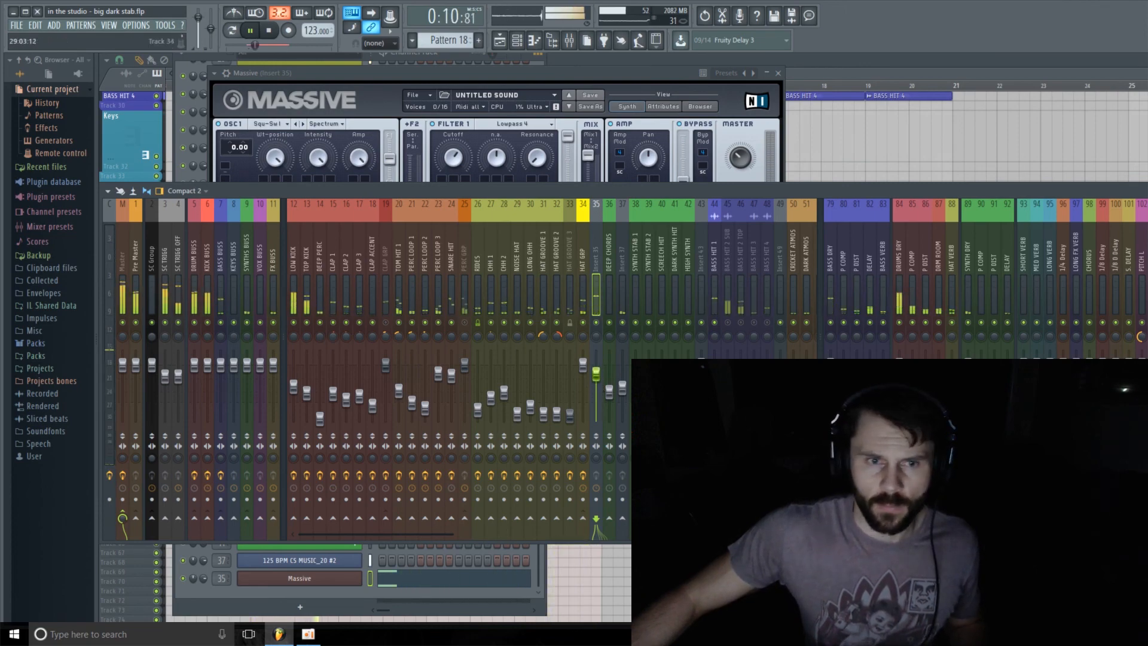
pyautogui.press('F9')
pyautogui.press('space')
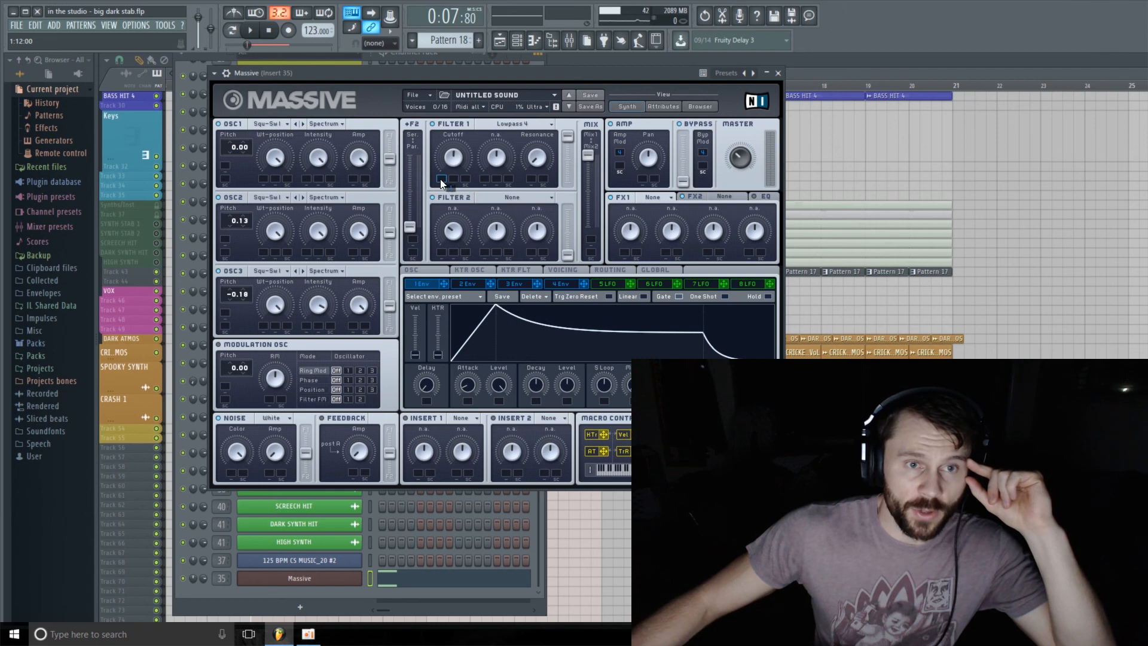
# Modulate Filter 1's cutoff with envelope 1, set the cutoff to 58, and set the envelope's attack time and decay level to 100
pyautogui.moveTo(440, 179); pyautogui.dragTo(442, 178)
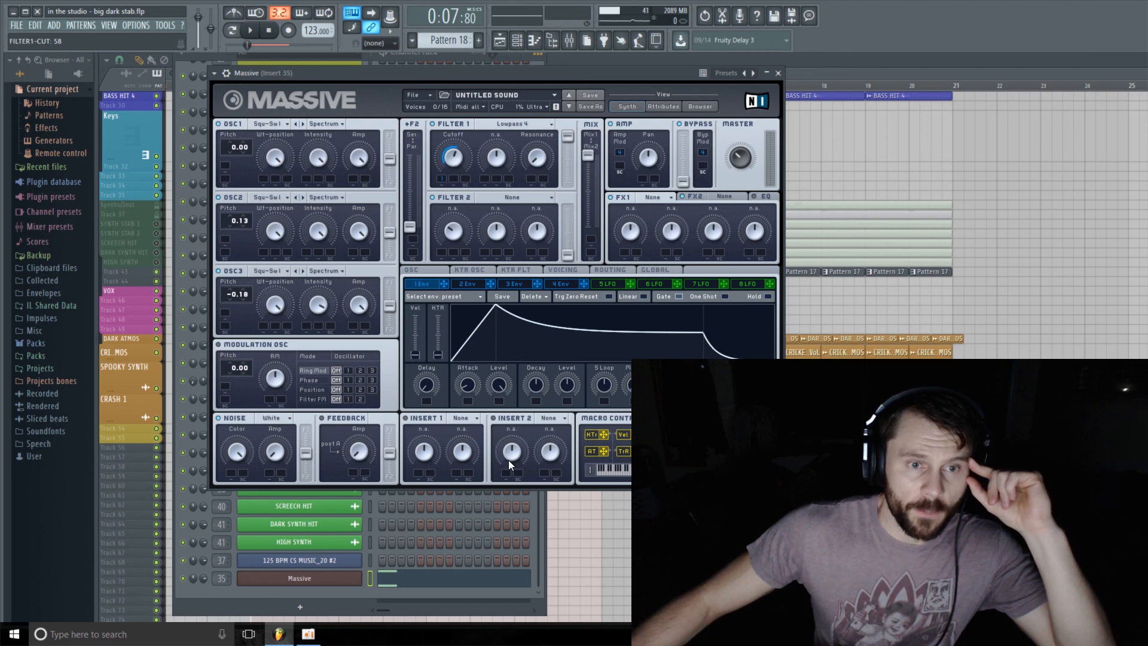
pyautogui.moveTo(463, 386); pyautogui.dragTo(472, 278)
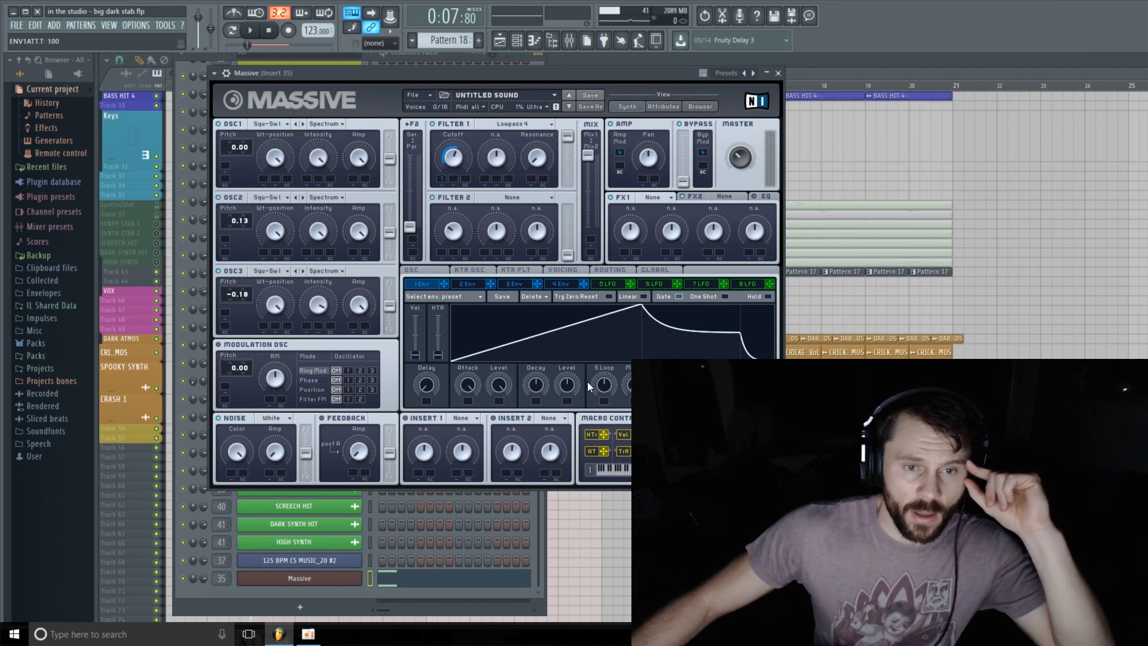
pyautogui.moveTo(564, 388); pyautogui.dragTo(564, 329)
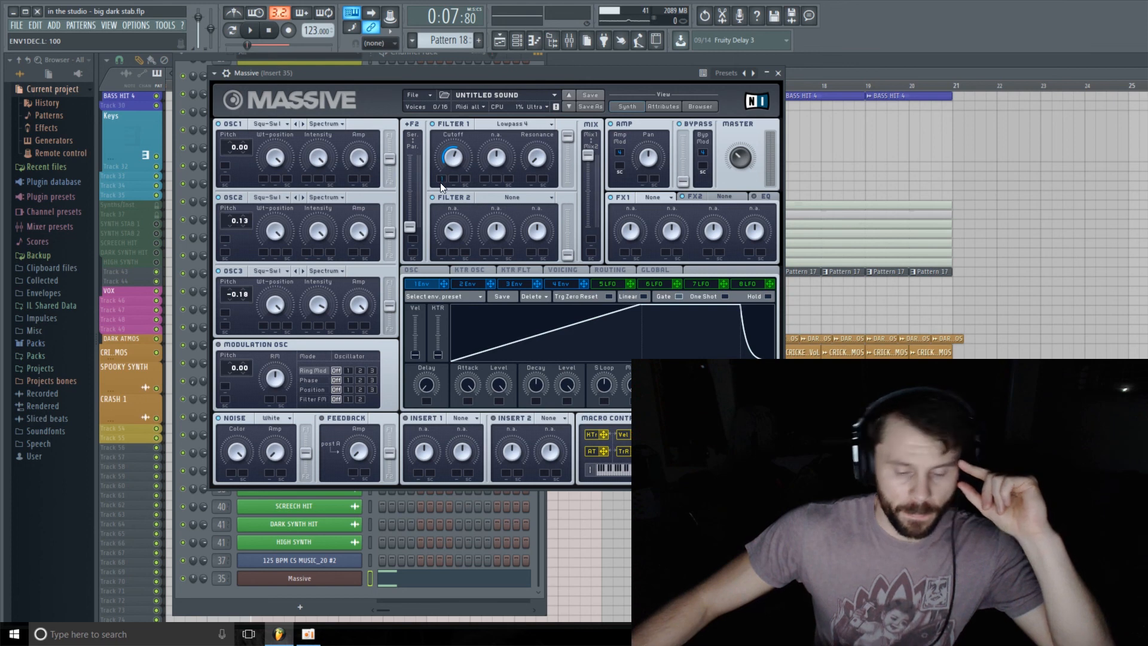
# Reduce envelope 1's attack time to 49 while the loop plays, and stop playback
pyautogui.click(250, 30)
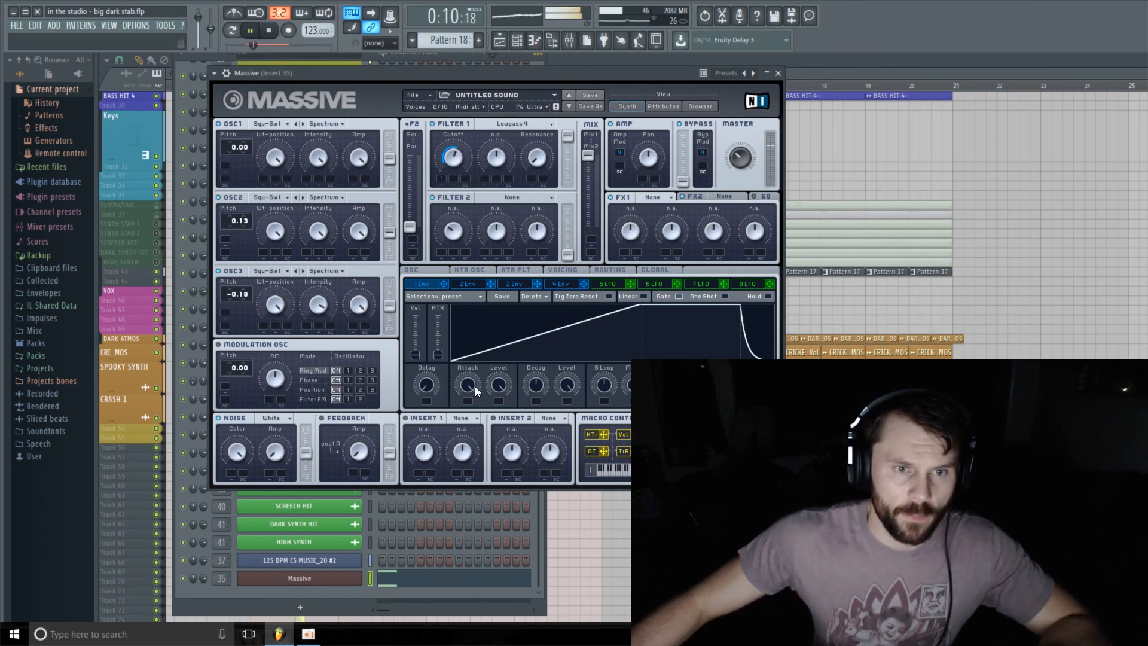
pyautogui.moveTo(468, 386); pyautogui.dragTo(472, 422)
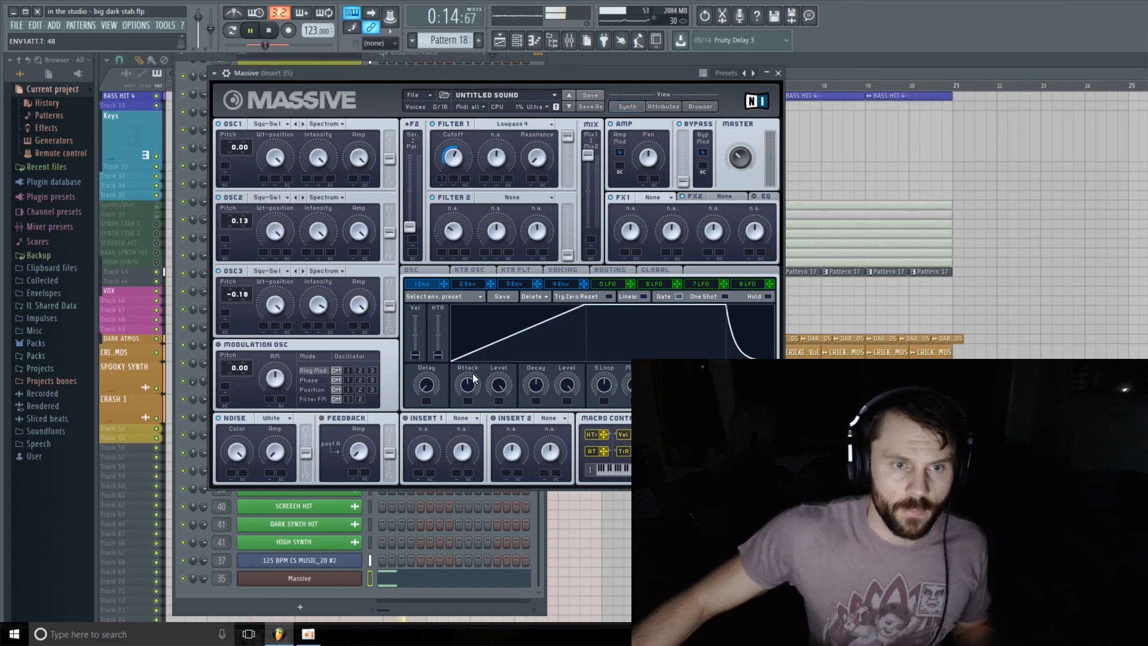
pyautogui.moveTo(476, 393); pyautogui.dragTo(468, 384)
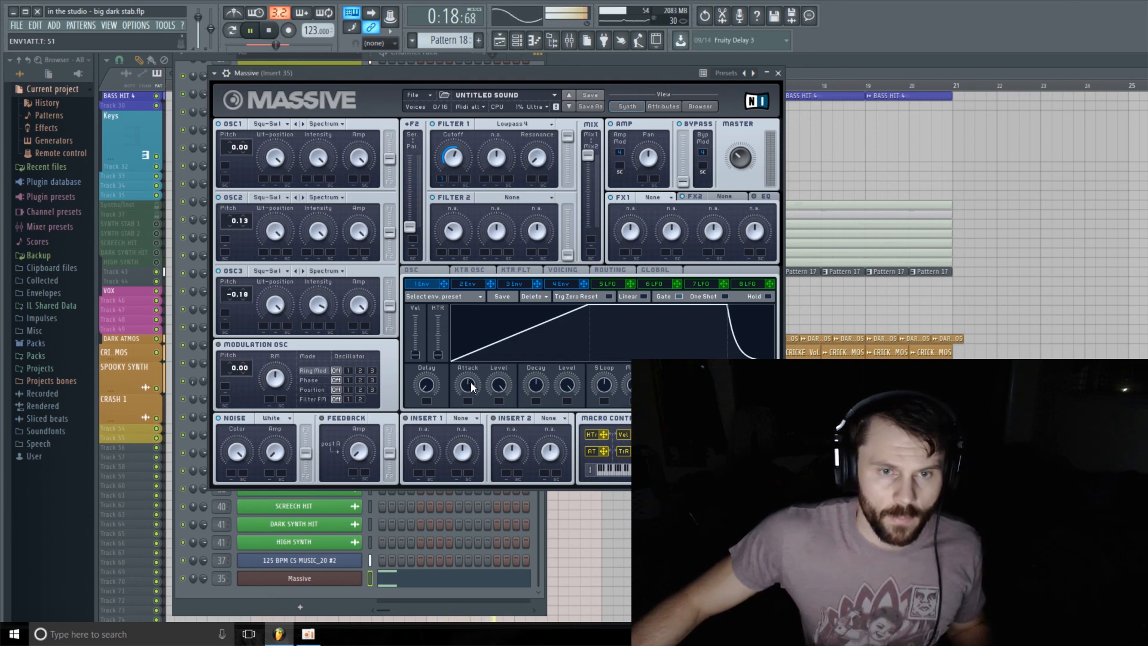
pyautogui.moveTo(472, 382); pyautogui.dragTo(479, 388)
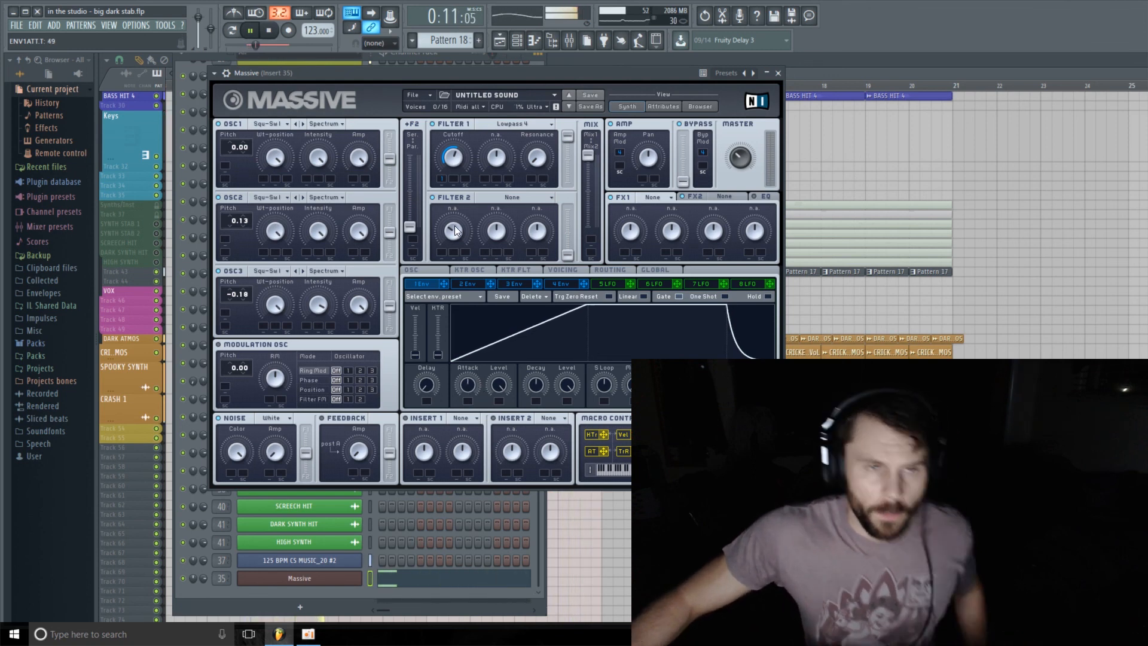
pyautogui.click(269, 30)
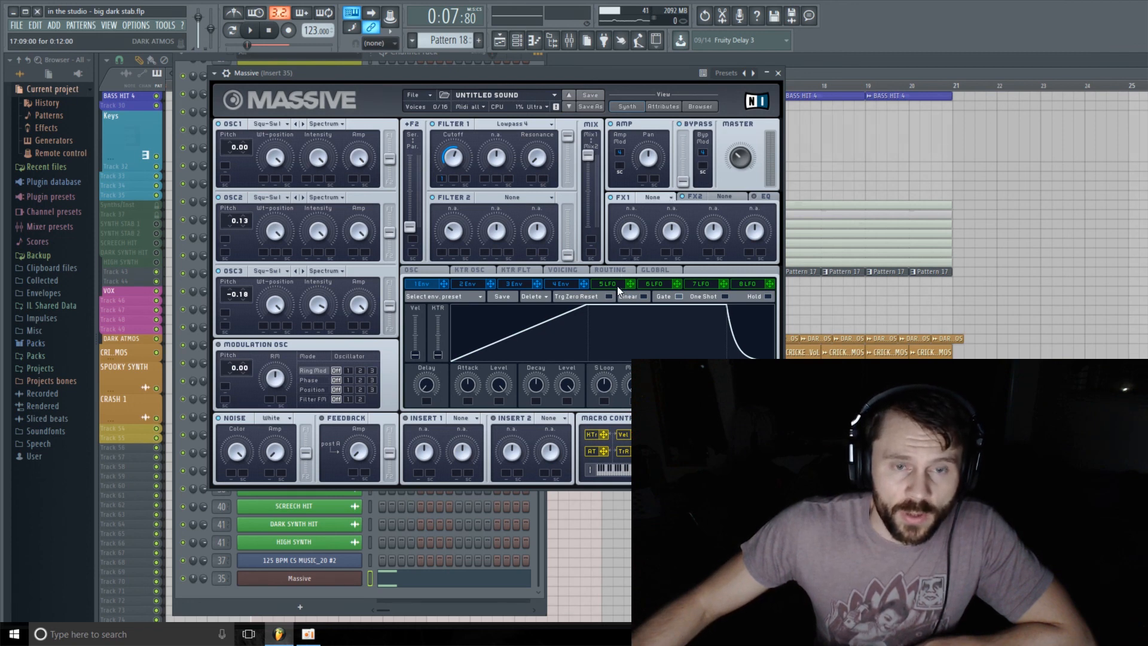
# Modulate Filter 1's cutoff with LFO 5 and set the modulation range on the cutoff
pyautogui.moveTo(630, 282); pyautogui.dragTo(452, 181)
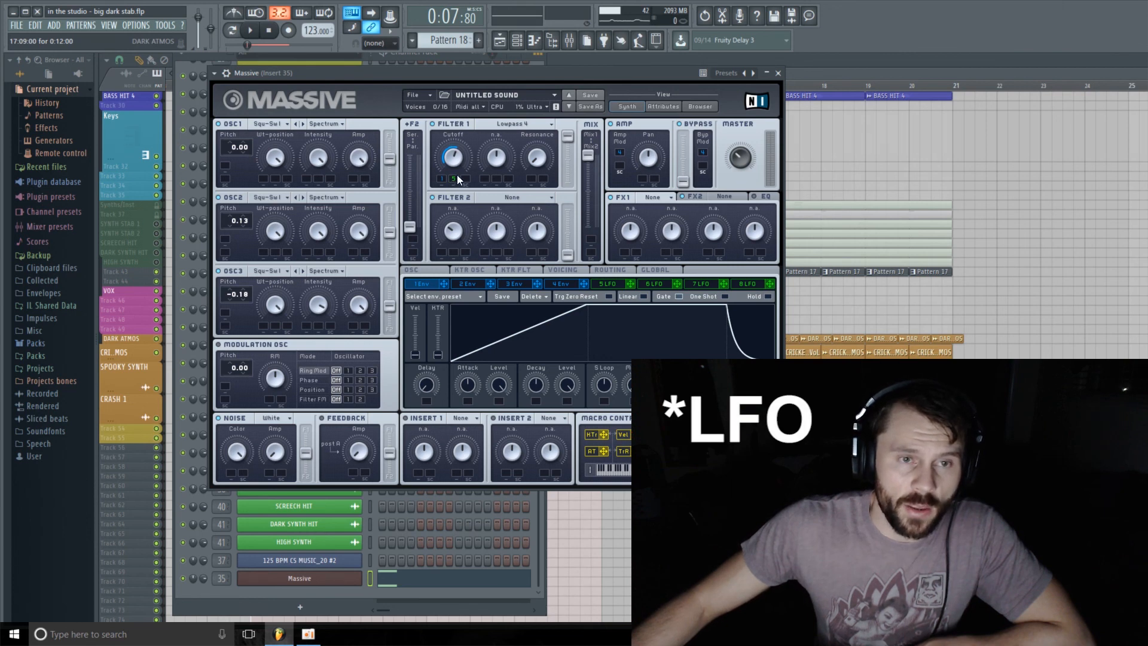
pyautogui.moveTo(454, 176); pyautogui.dragTo(455, 174)
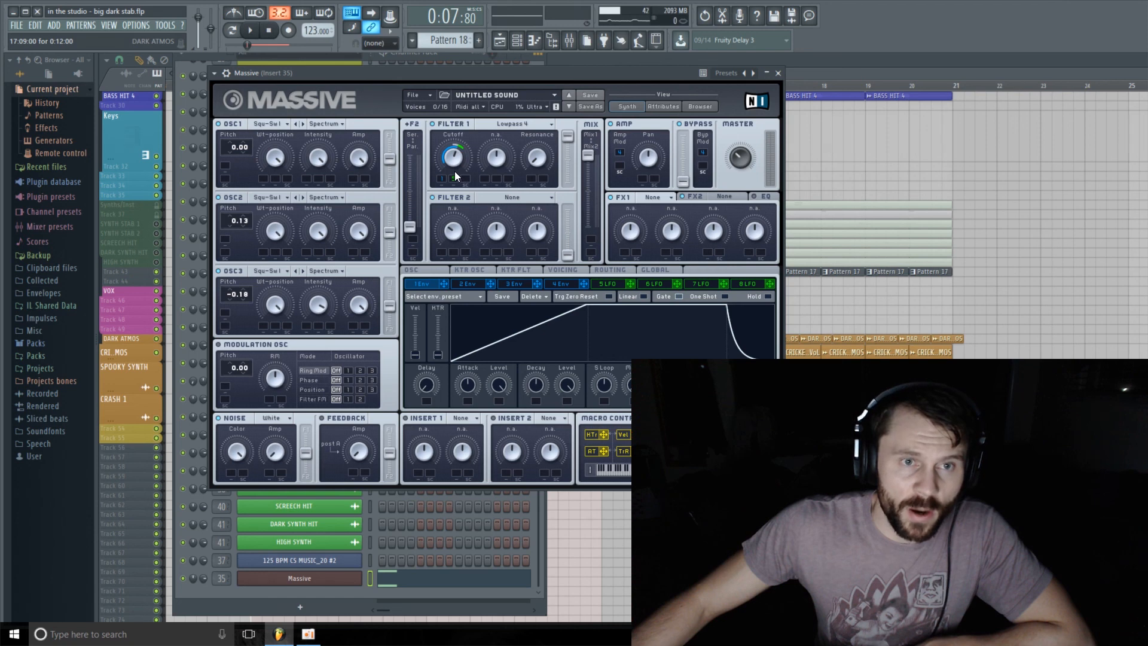
# Load Classic Tube into FX1, raise its drive, and set its dry/wet to about 7 while the loop plays
pyautogui.click(671, 196)
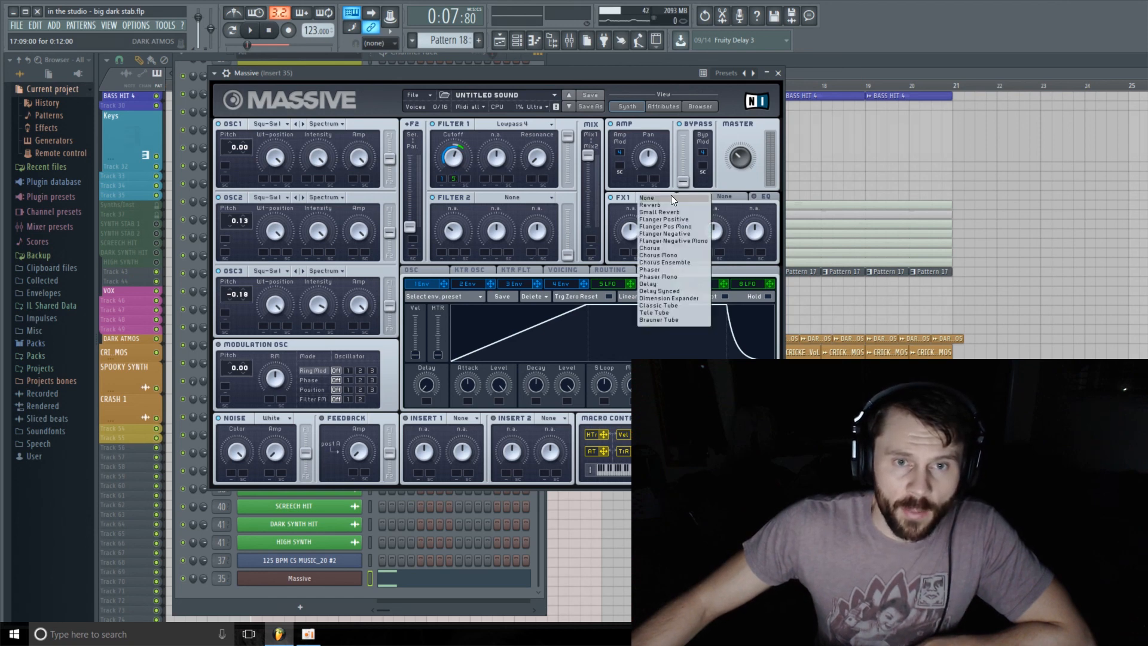
pyautogui.click(680, 305)
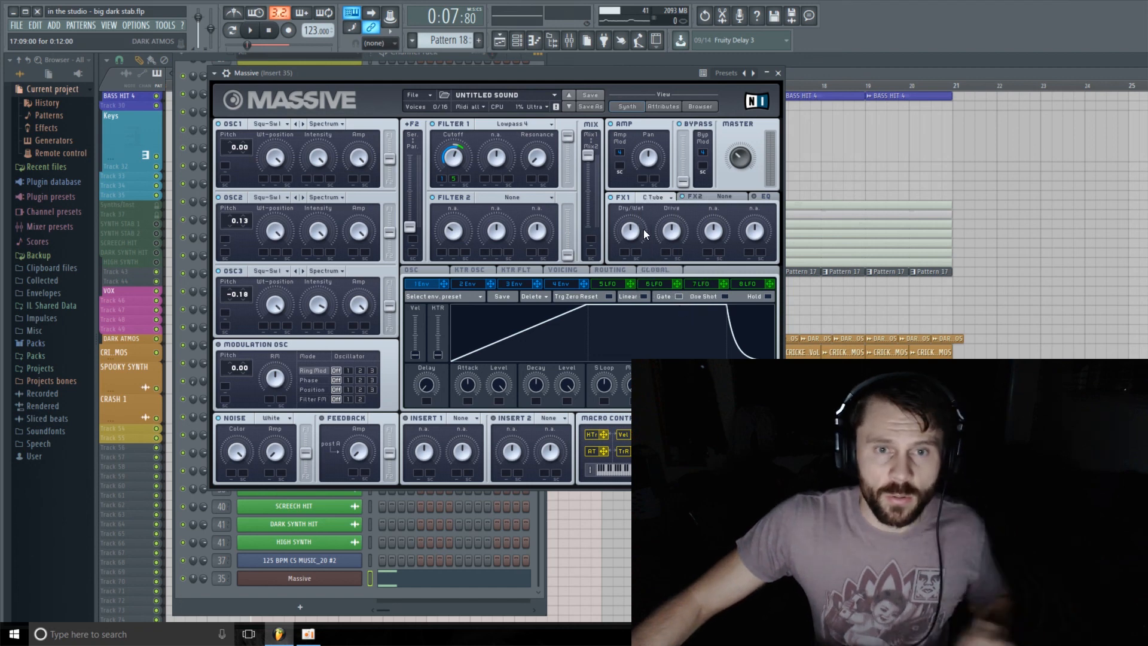
pyautogui.moveTo(637, 230); pyautogui.dragTo(684, 189)
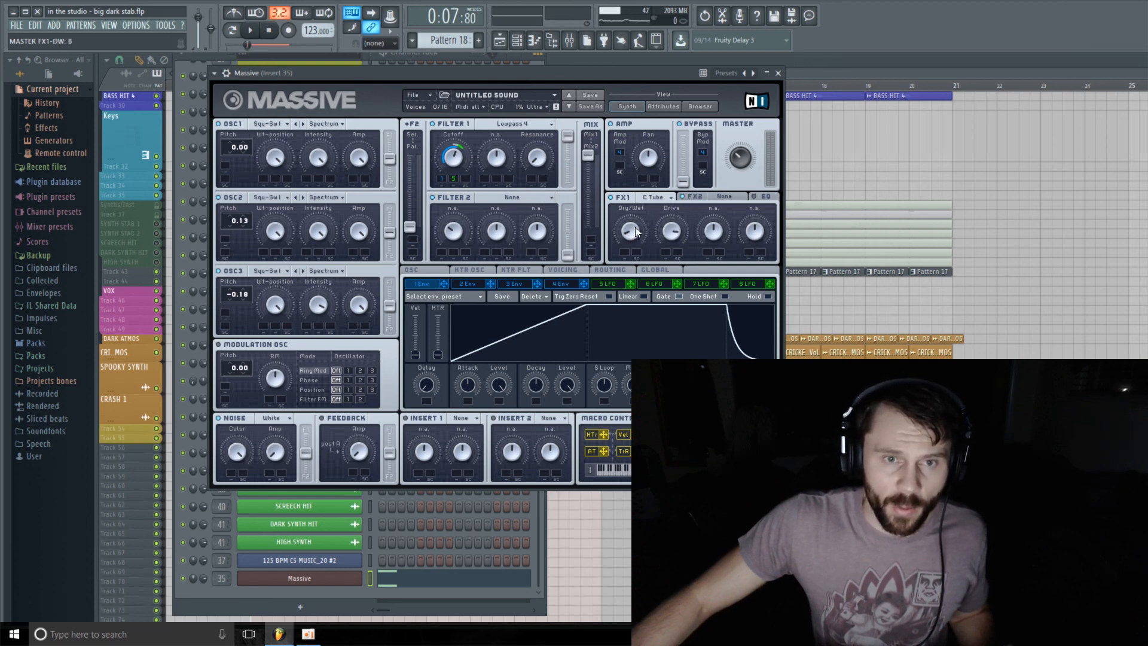
pyautogui.press('space')
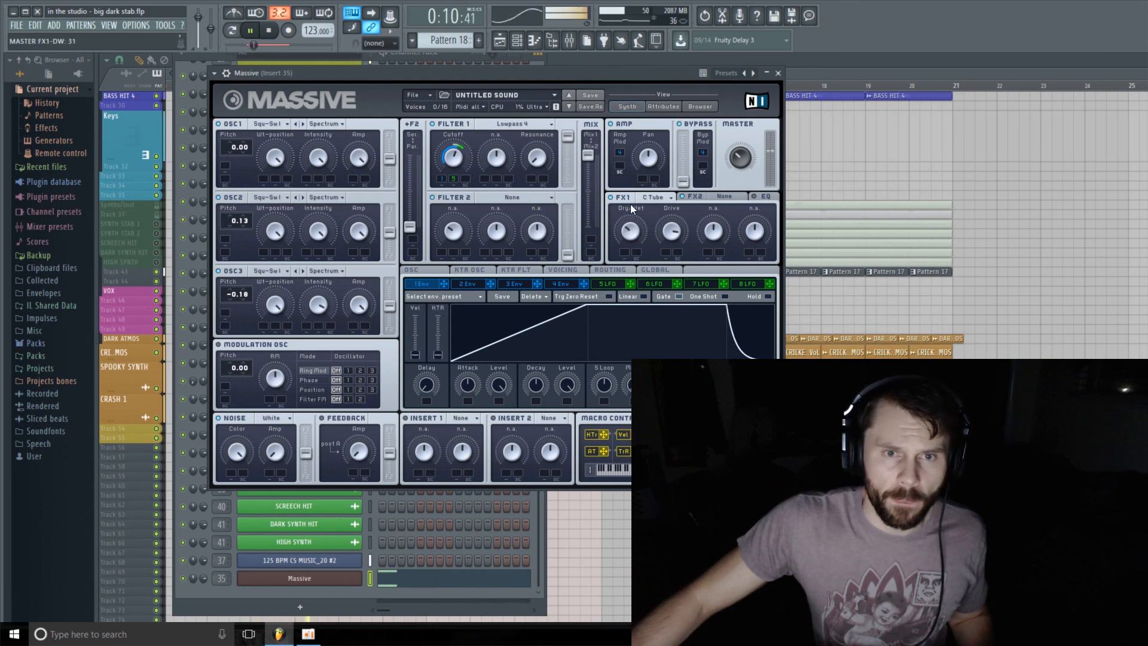
pyautogui.moveTo(630, 204); pyautogui.dragTo(626, 256)
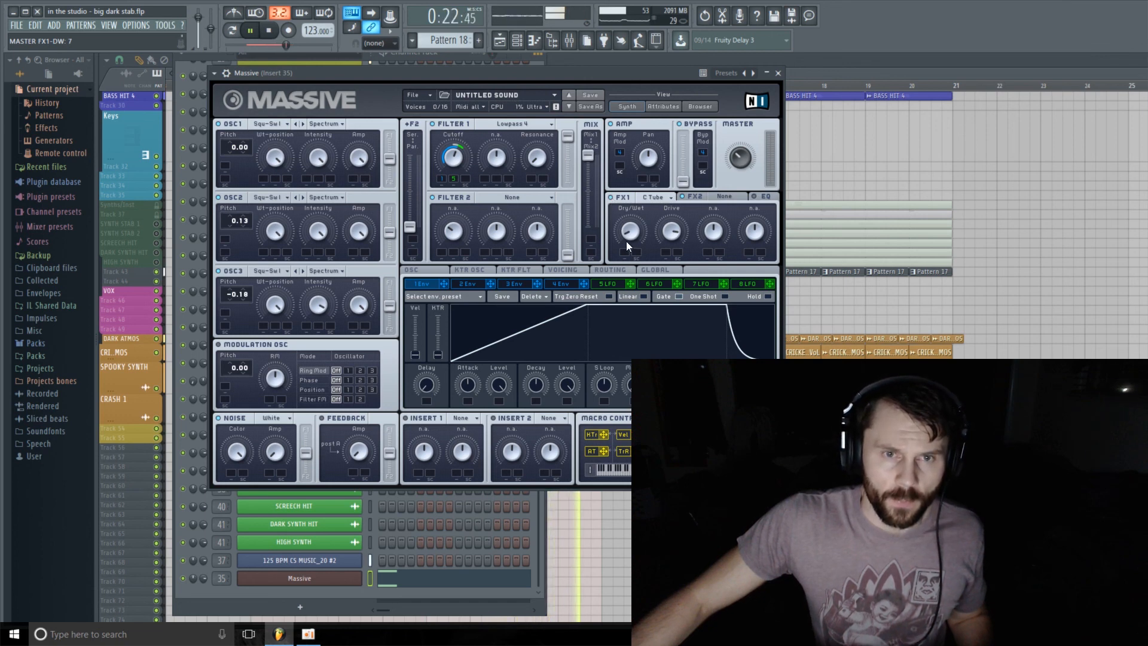
pyautogui.moveTo(625, 236); pyautogui.dragTo(626, 239)
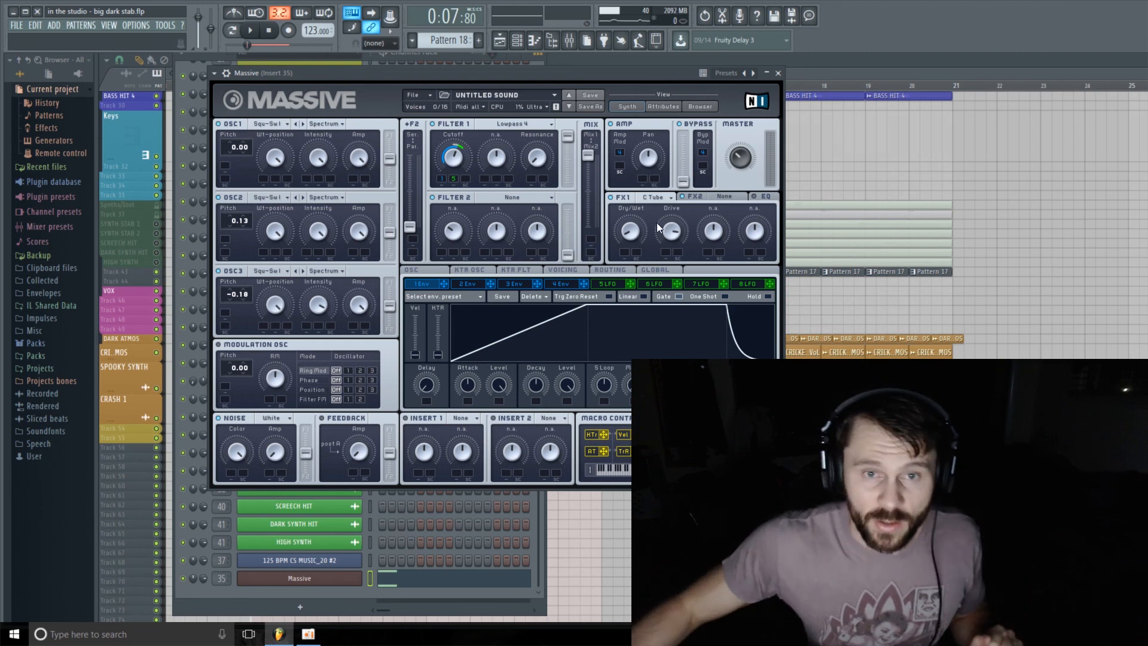
# Load Reverb into FX2, lower its dry/wet and set its size to 92
pyautogui.click(723, 195)
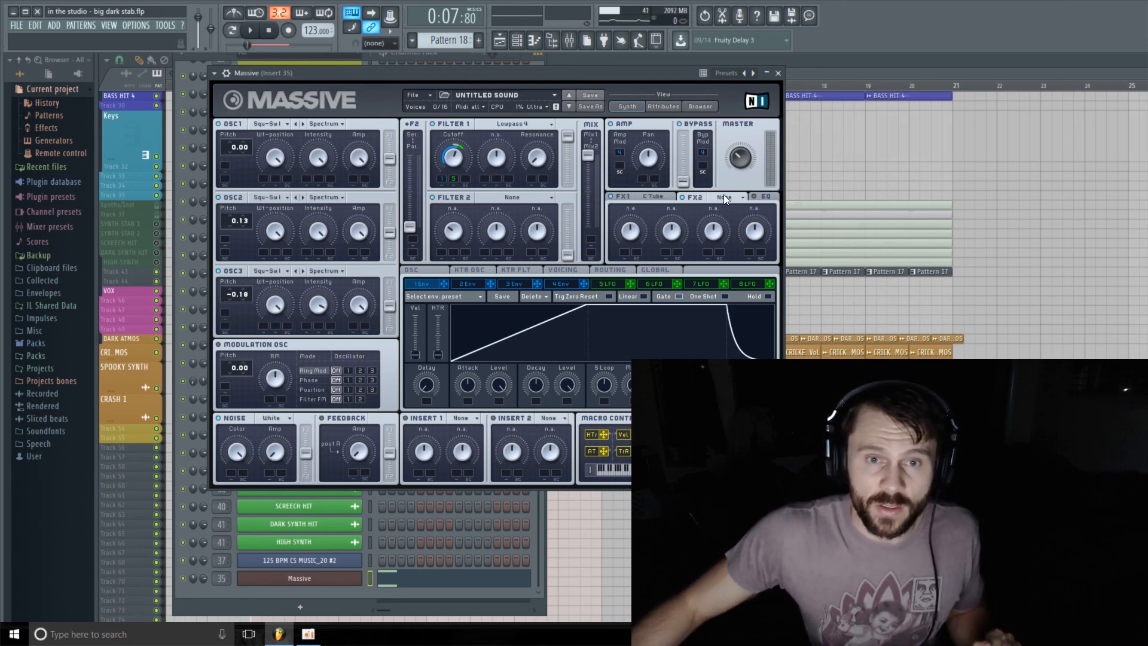
pyautogui.click(738, 199)
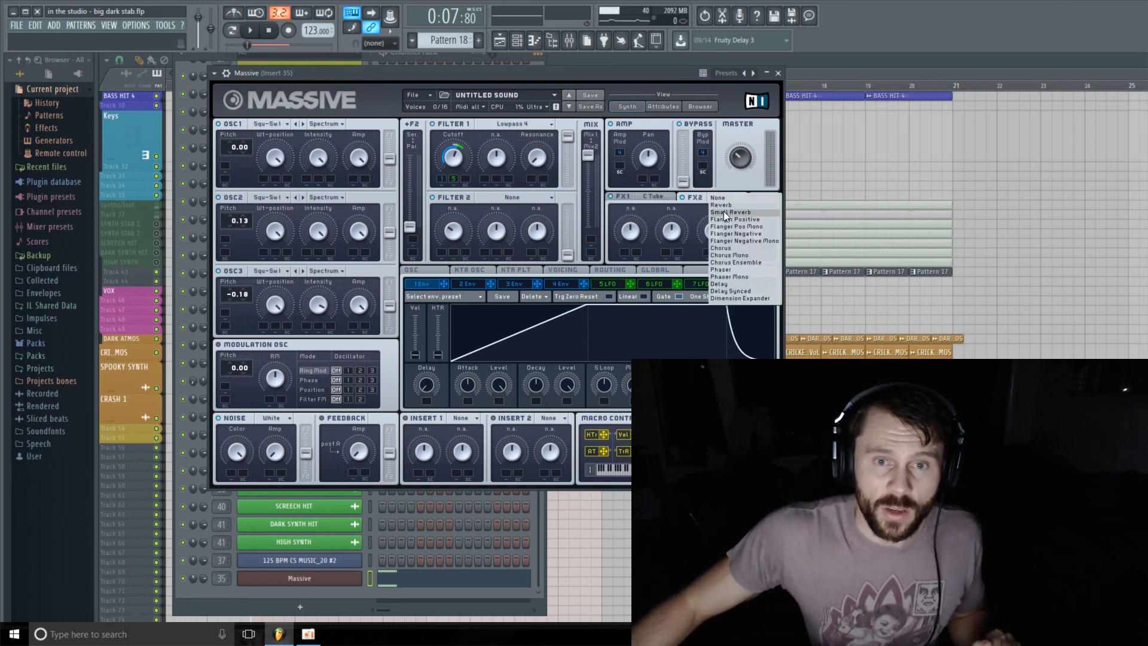
pyautogui.click(726, 212)
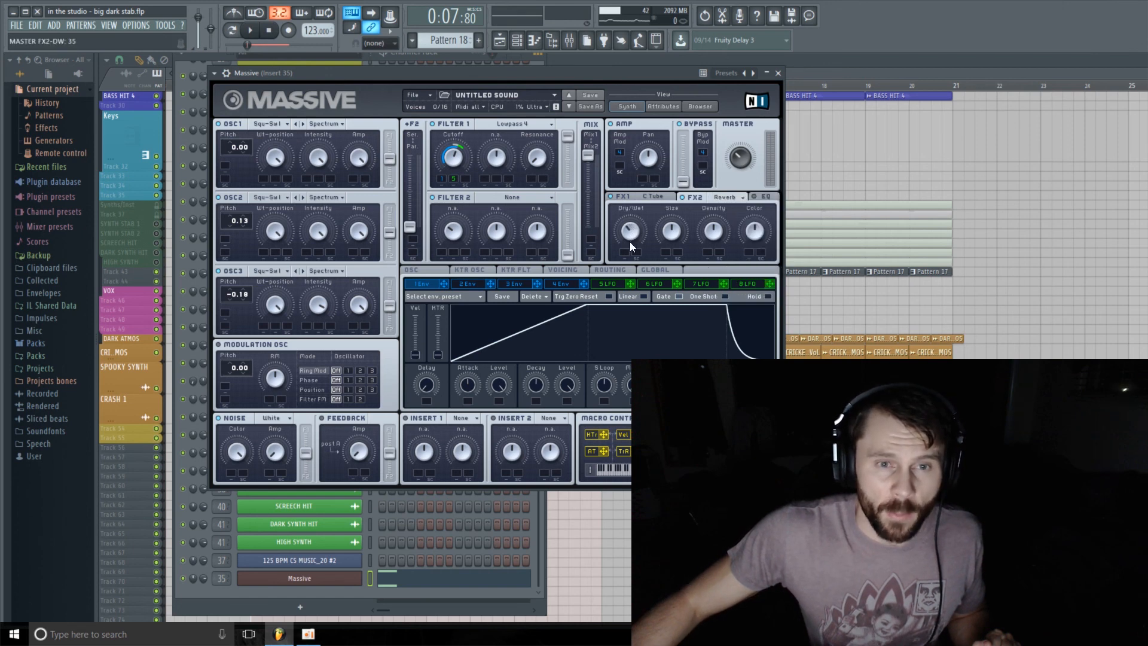
pyautogui.moveTo(671, 231); pyautogui.dragTo(668, 193)
pyautogui.click(670, 233)
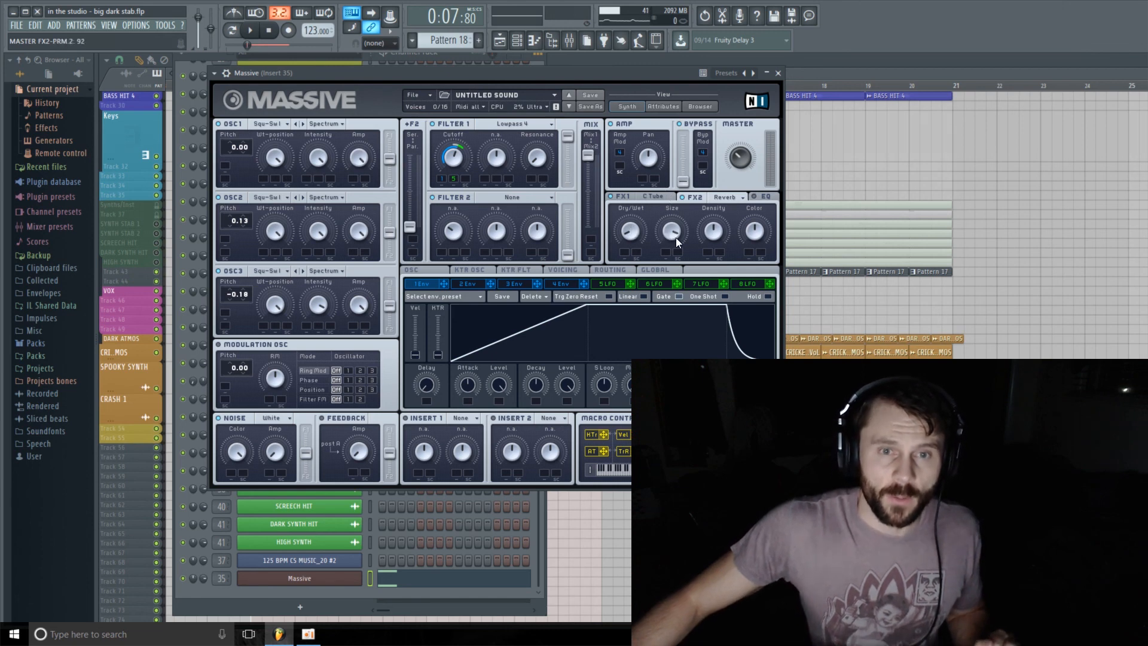
# With the loop playing, set envelope 1's attack time to 63 and readjust Filter 1's cutoff
pyautogui.click(252, 31)
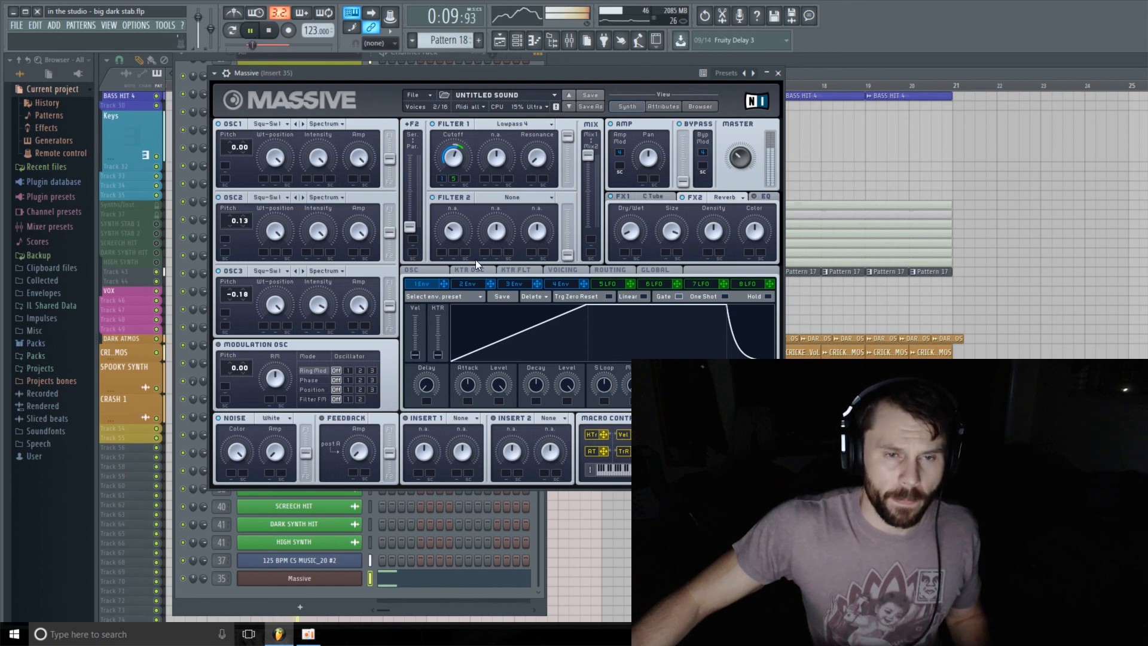
pyautogui.moveTo(474, 389); pyautogui.dragTo(480, 370)
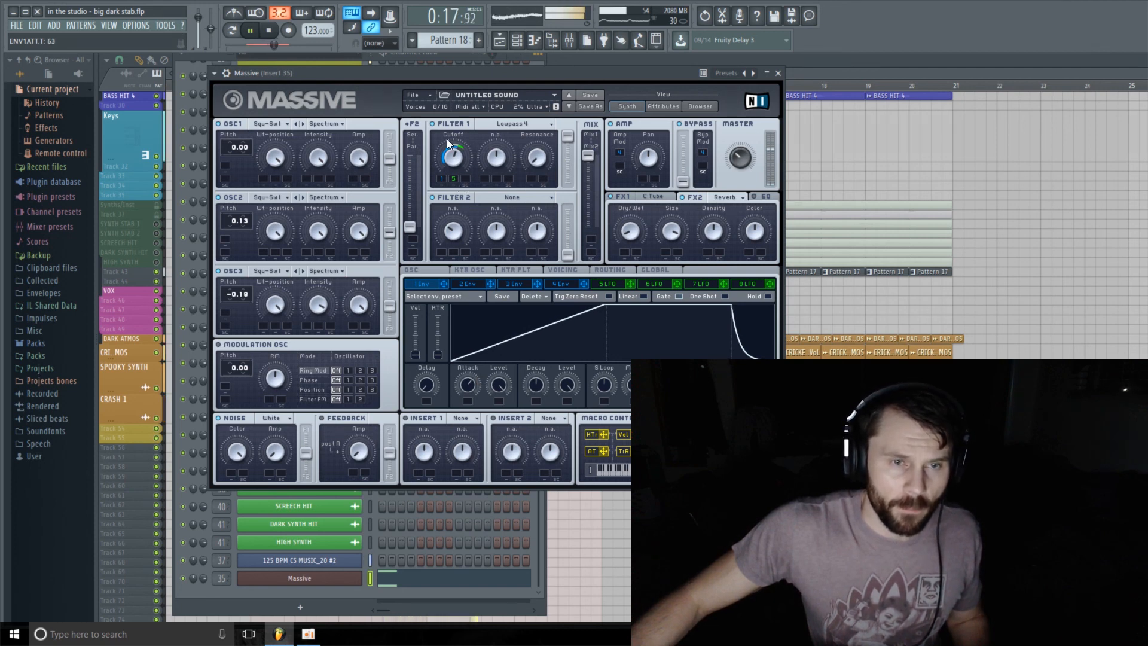
pyautogui.moveTo(456, 156); pyautogui.dragTo(457, 159)
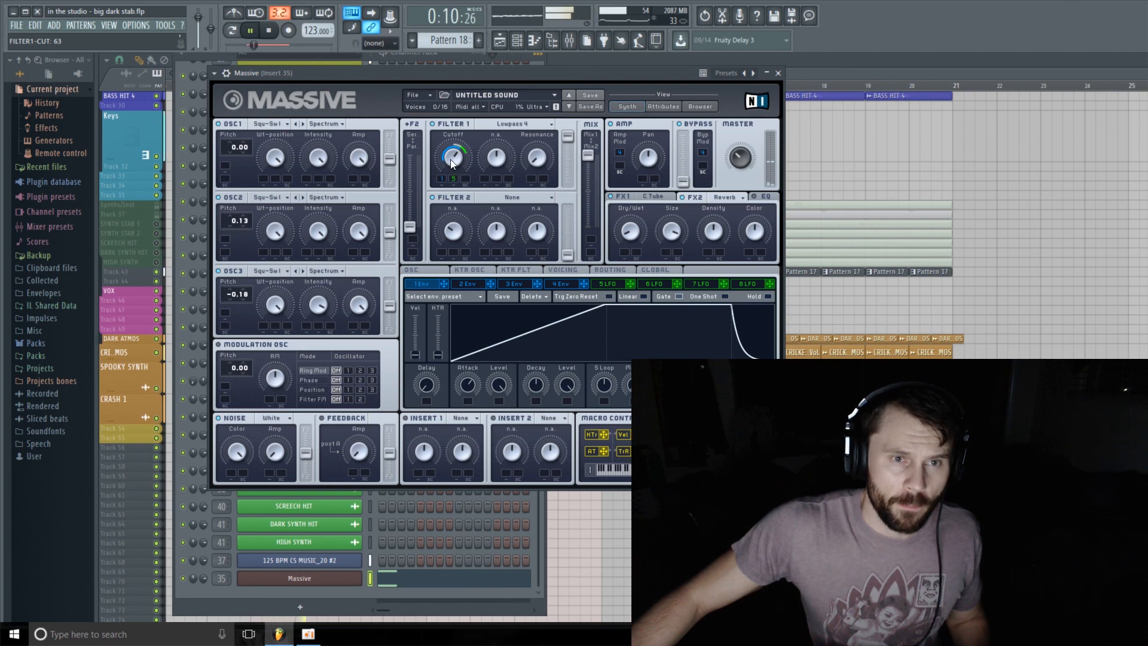
pyautogui.moveTo(452, 159); pyautogui.dragTo(451, 161)
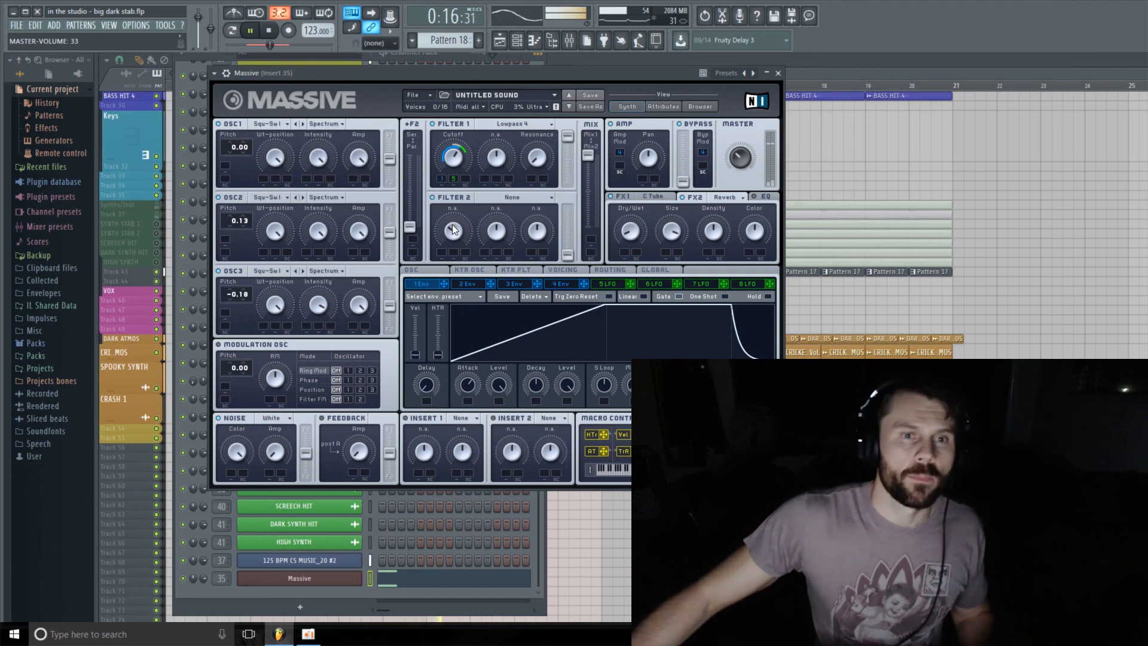
# Bring up the mixer while the loop plays, stop playback, and reopen the Massive channel's synth window
pyautogui.click(569, 40)
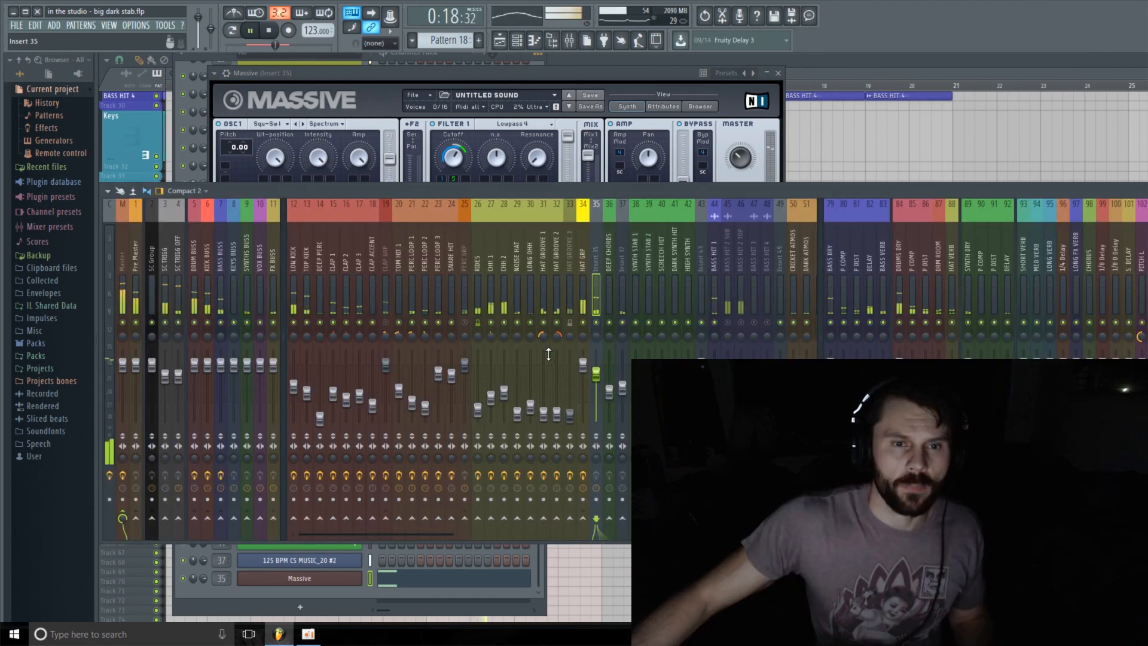
pyautogui.click(853, 71)
pyautogui.click(570, 40)
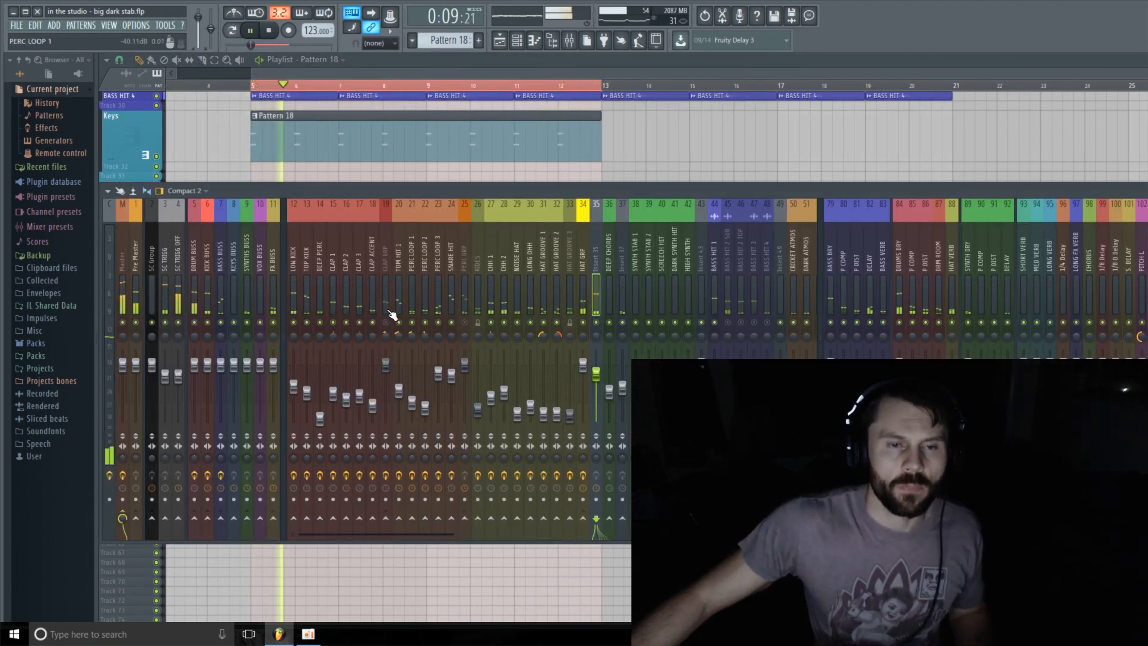
pyautogui.click(268, 31)
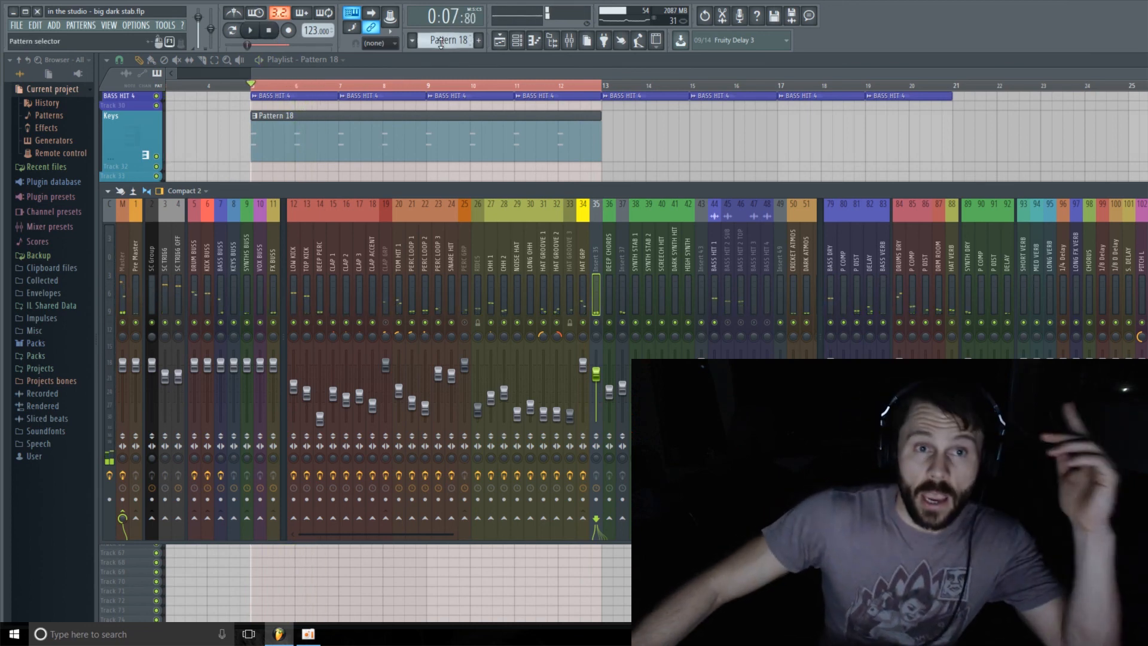
pyautogui.click(534, 40)
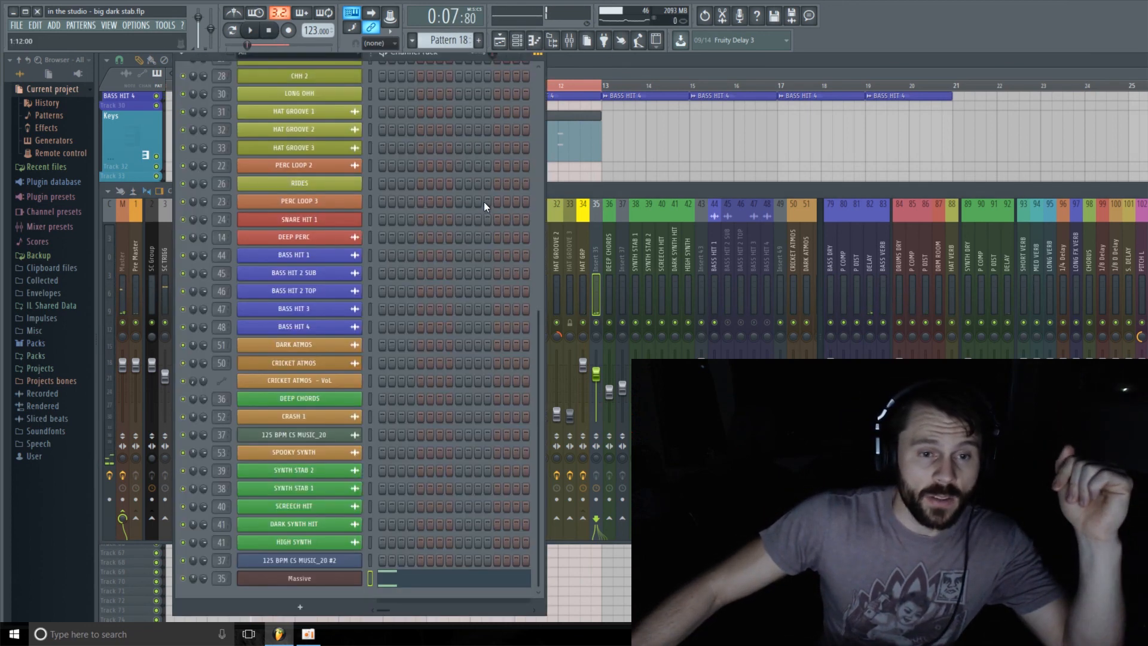
pyautogui.click(341, 583)
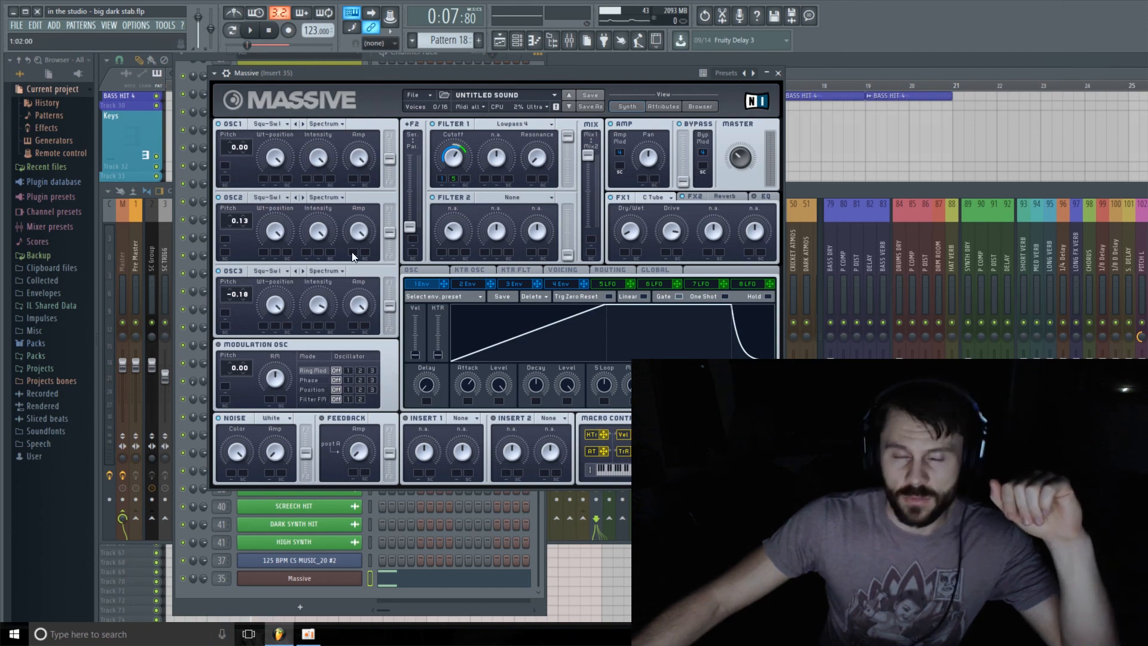
# With the loop playing, unmute mixer inserts 19 and 25 and lower insert 35's level to about -11 dB
pyautogui.press('space')
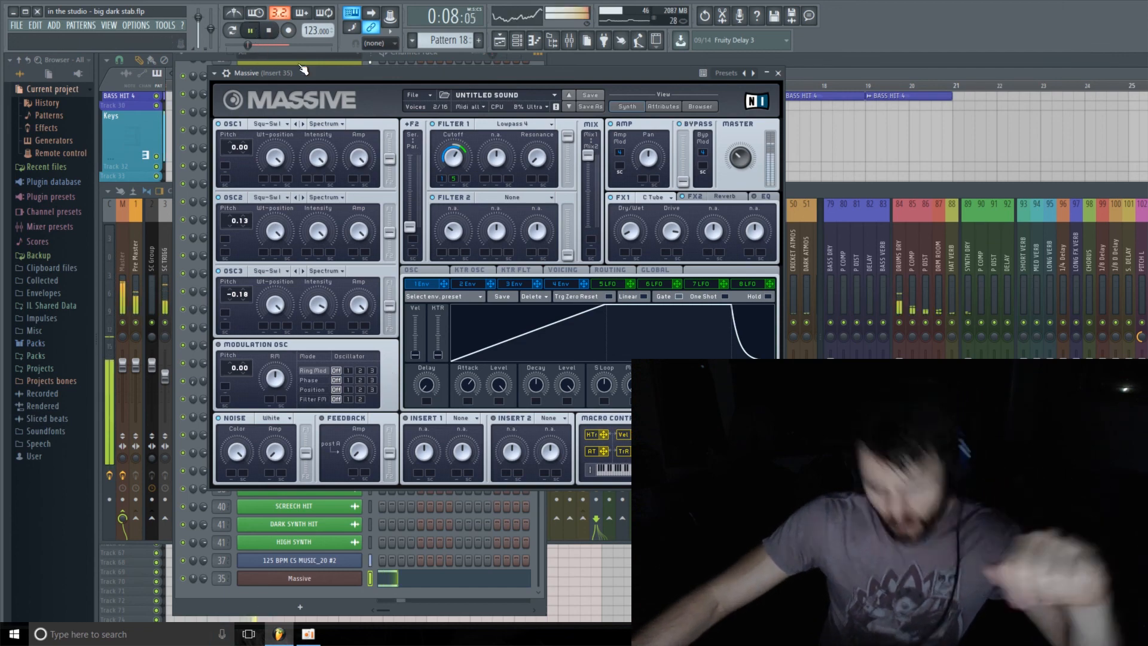
pyautogui.click(831, 195)
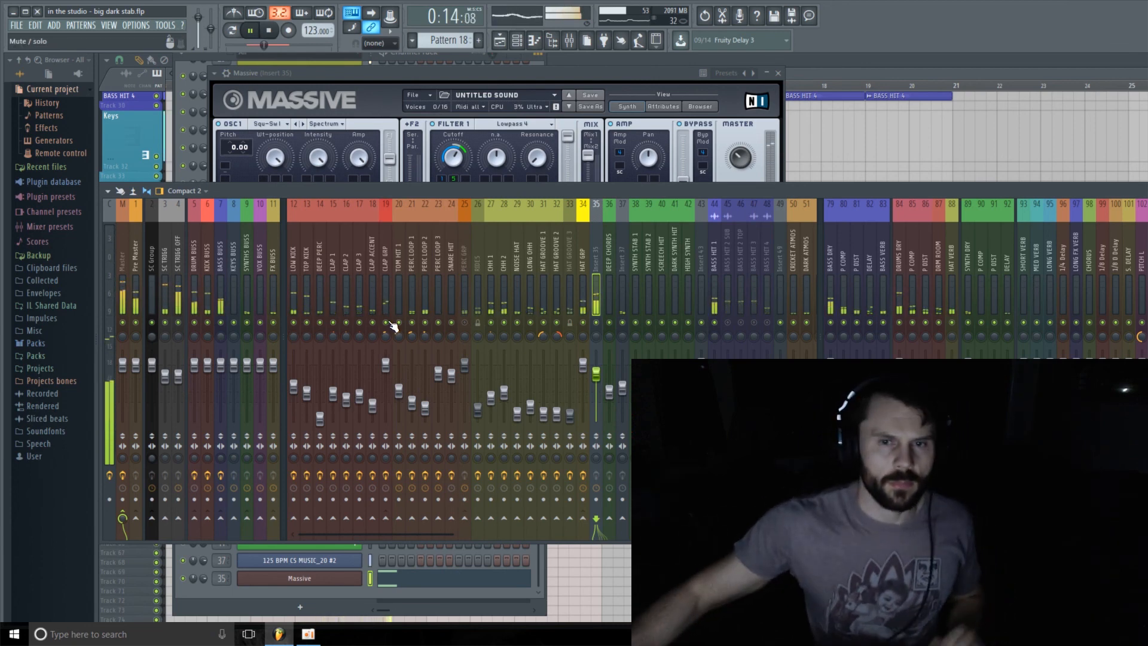
pyautogui.click(467, 324)
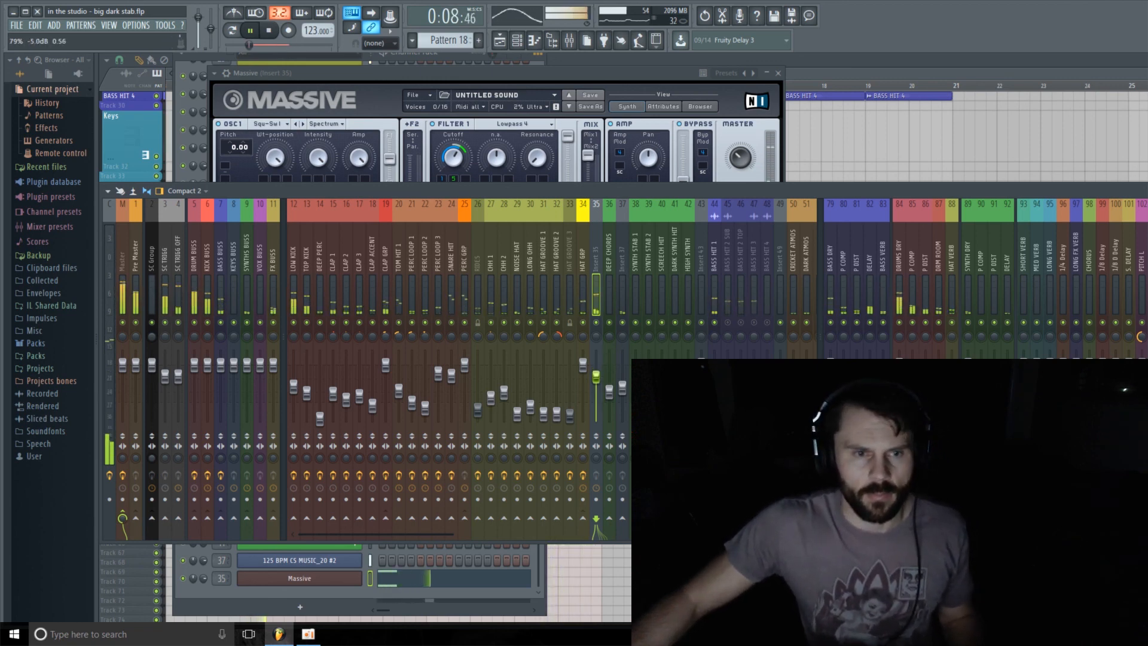
pyautogui.moveTo(596, 376); pyautogui.dragTo(596, 379)
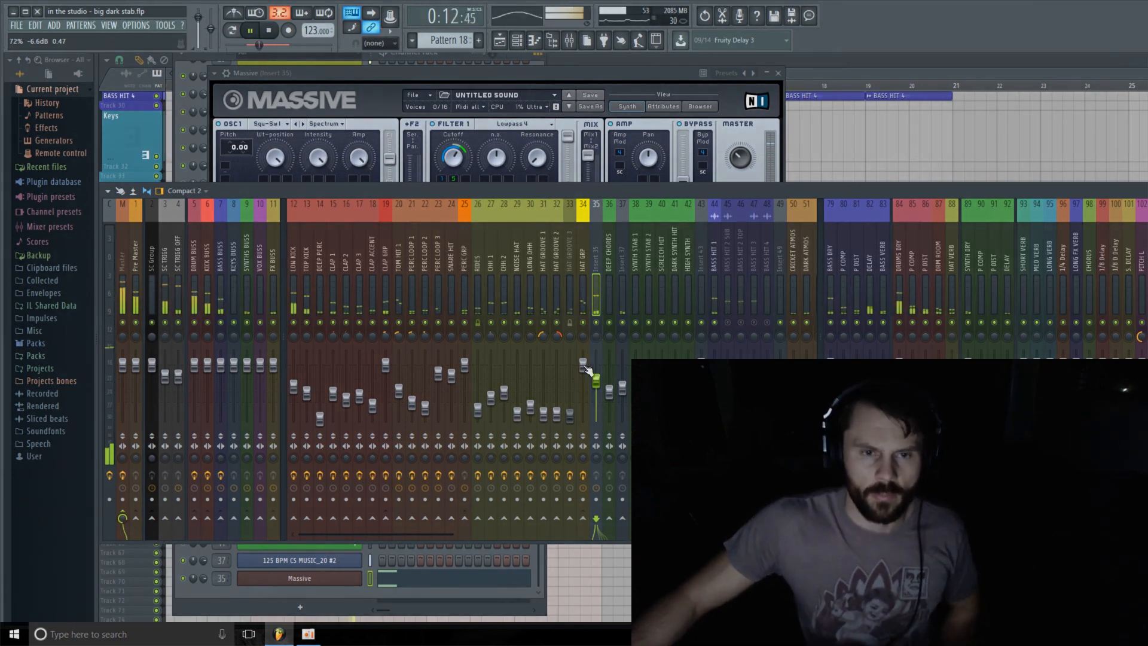
pyautogui.moveTo(596, 381); pyautogui.dragTo(596, 389)
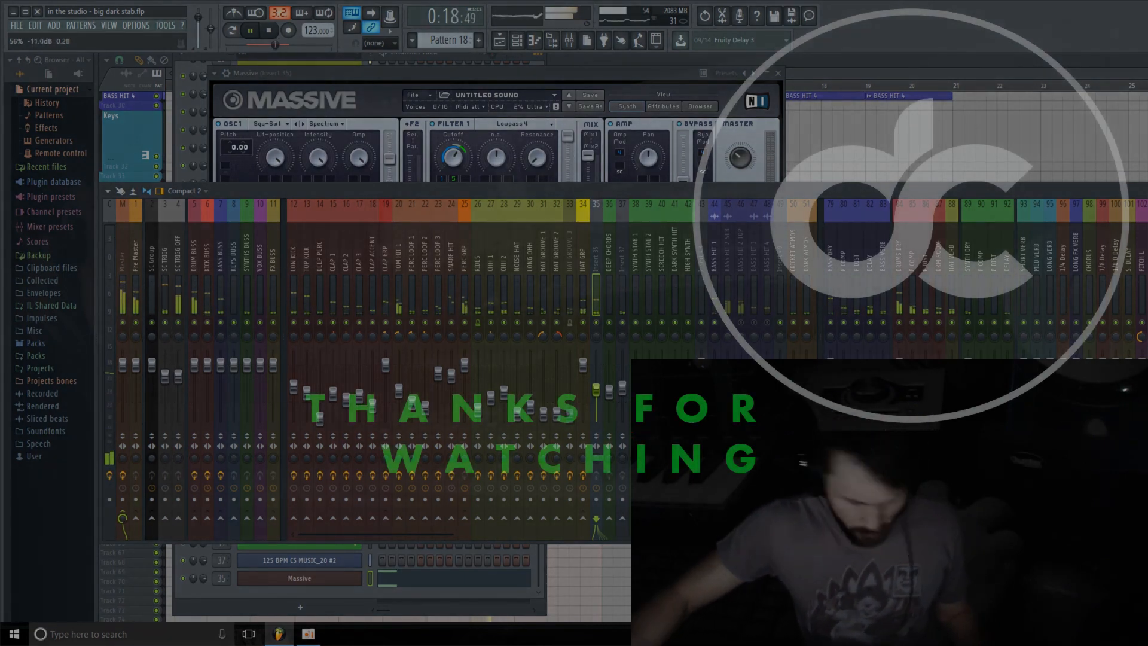